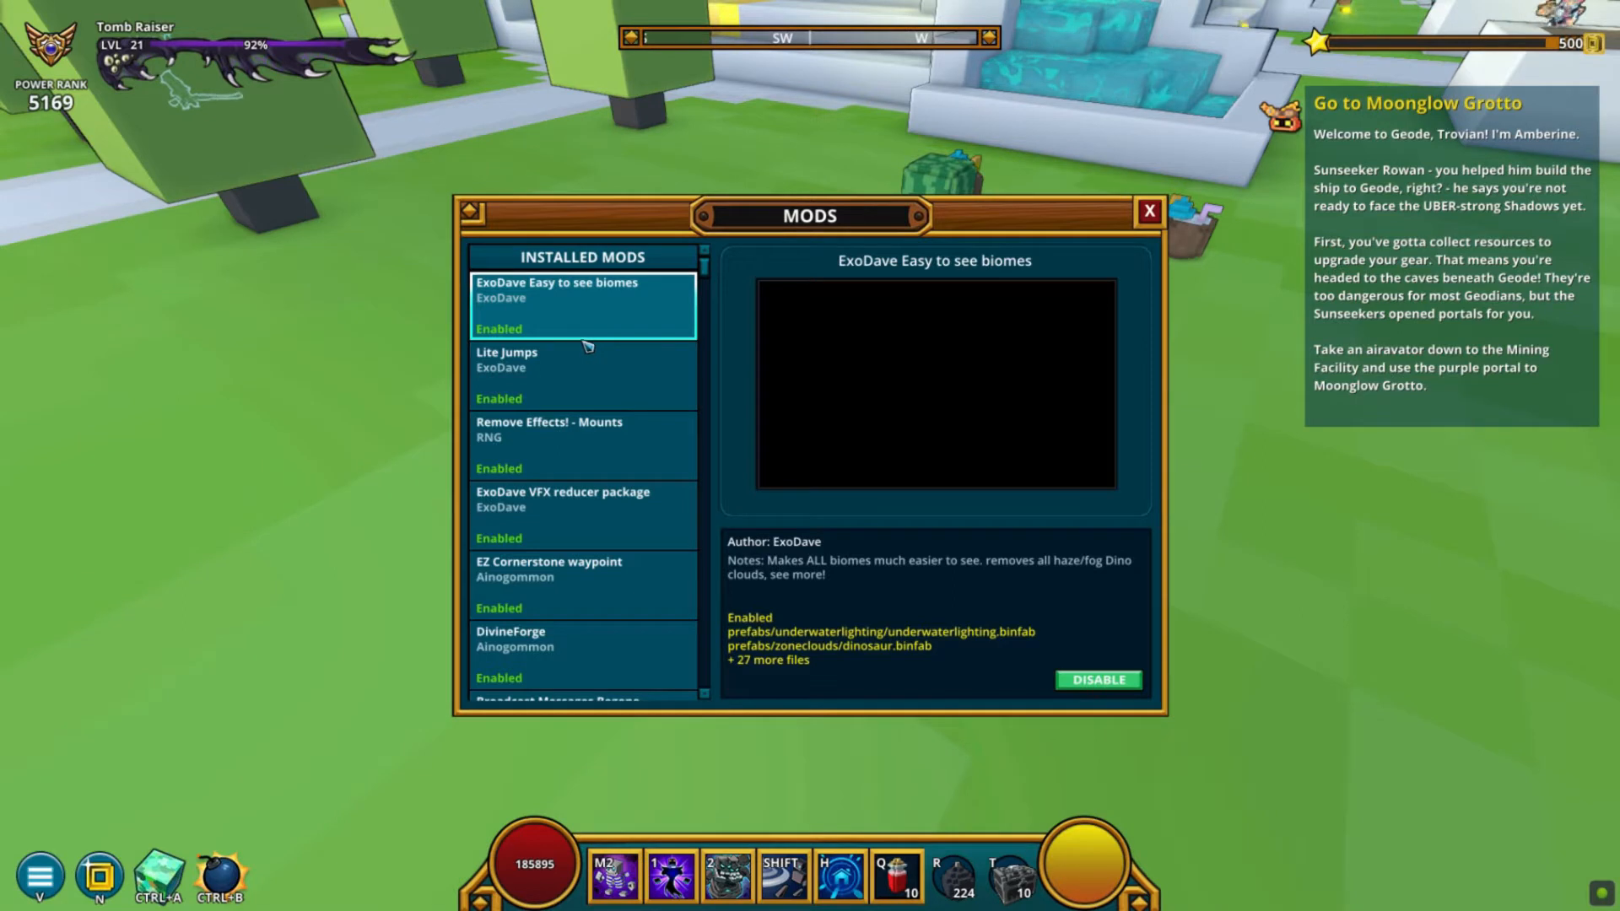
Review the details of the Lite Jumps, Remove Effects! - Mounts, ExoDave VFX reducer package, EZ Cornerstone waypoint and DivineForge mods
click(586, 376)
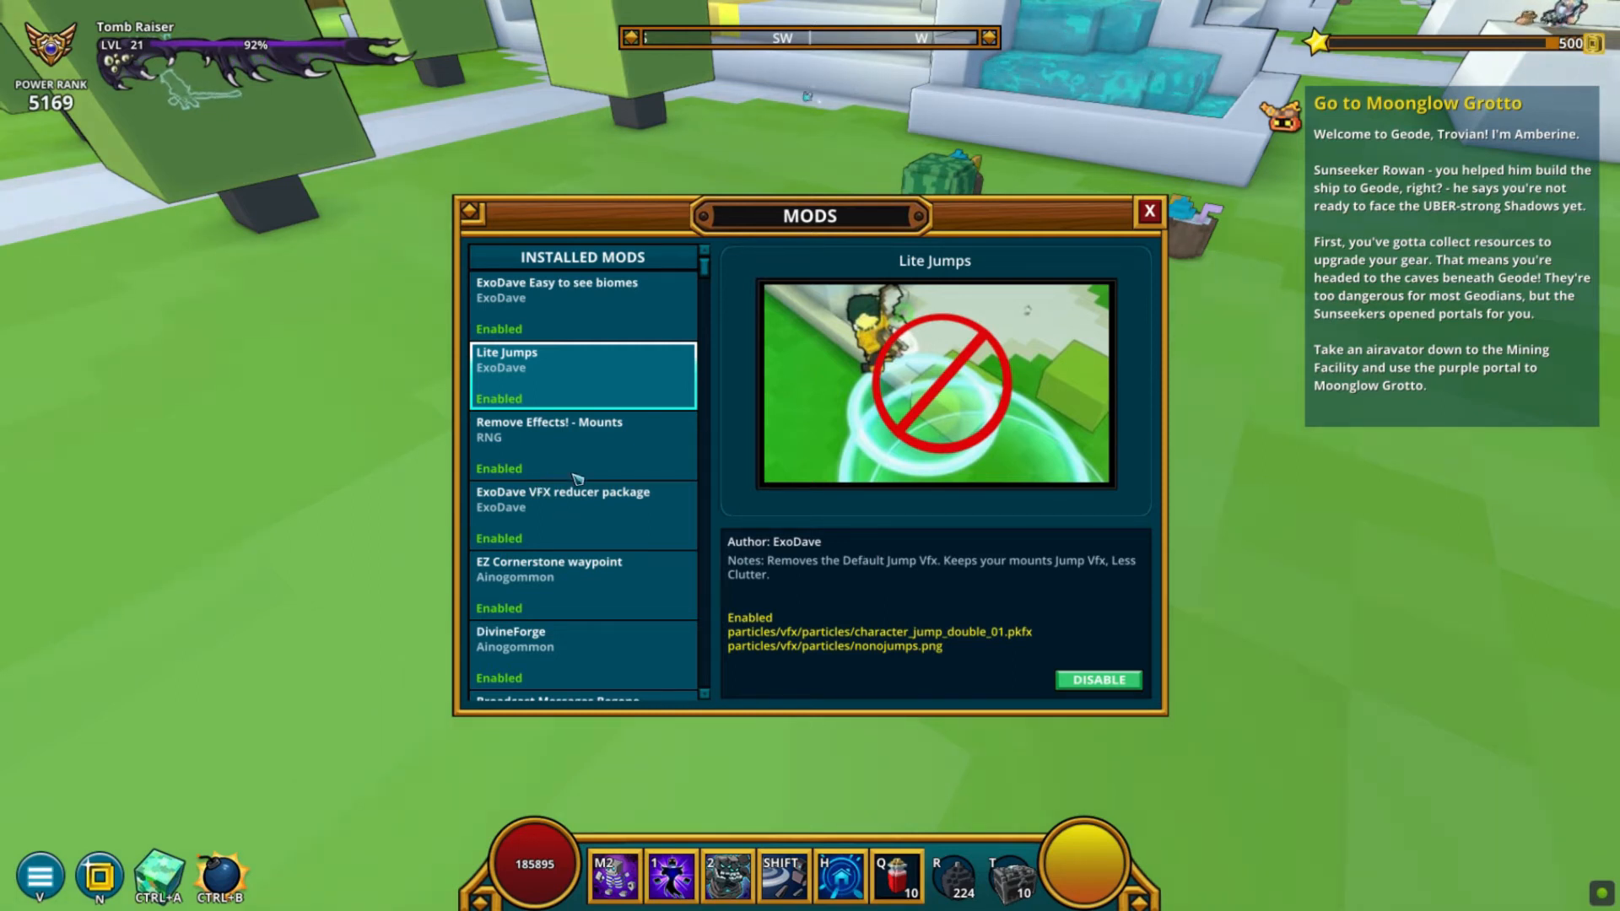
click(529, 463)
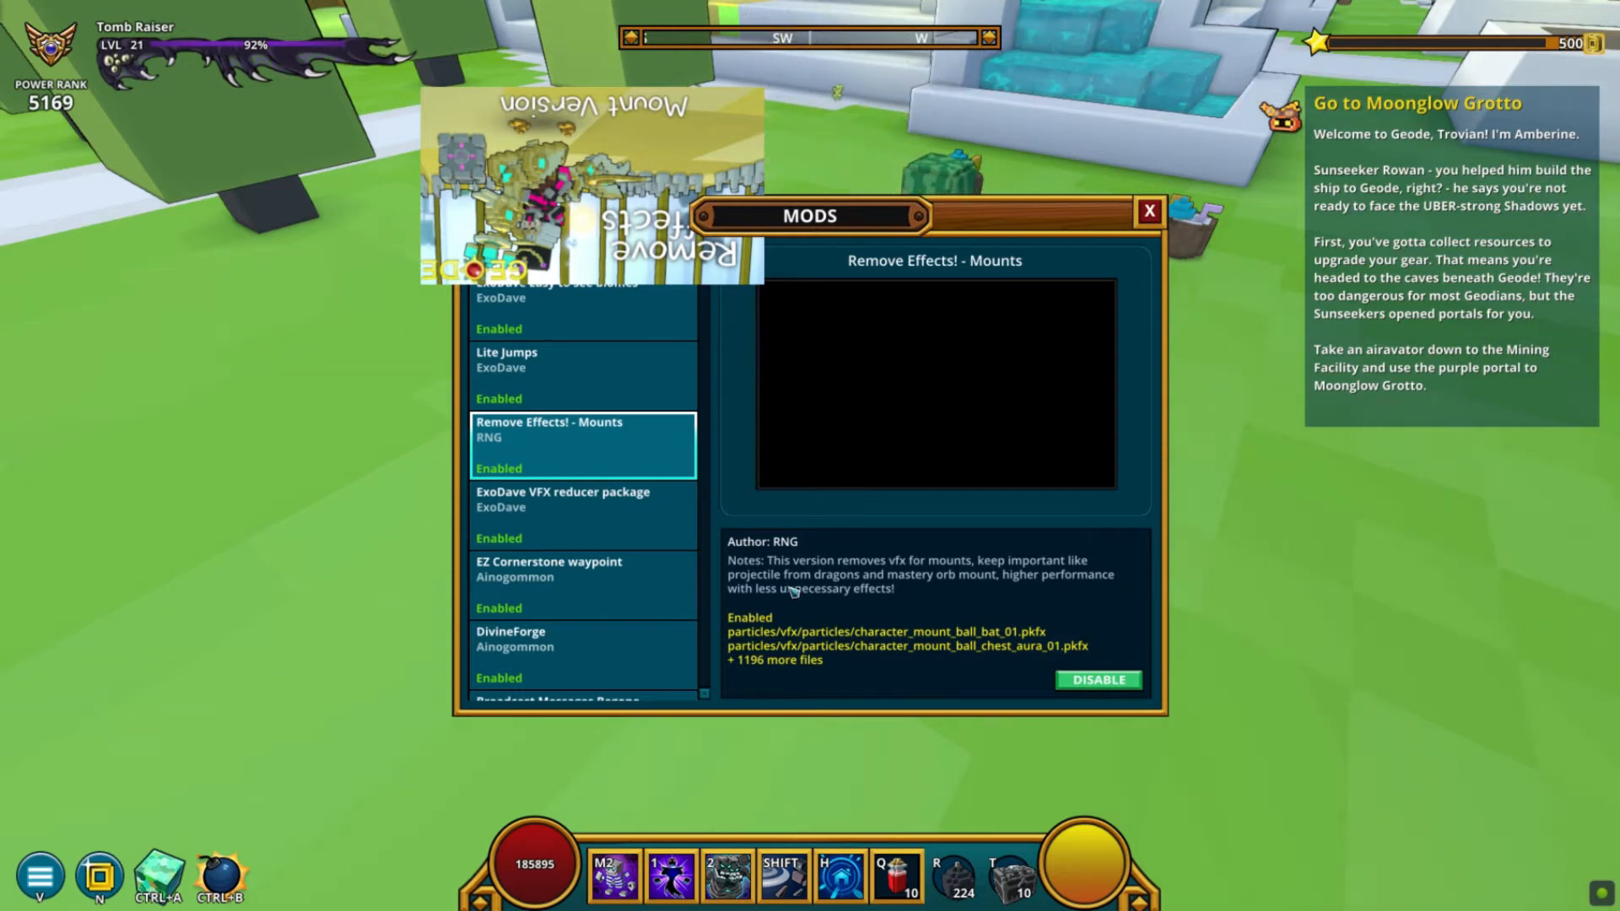
click(555, 533)
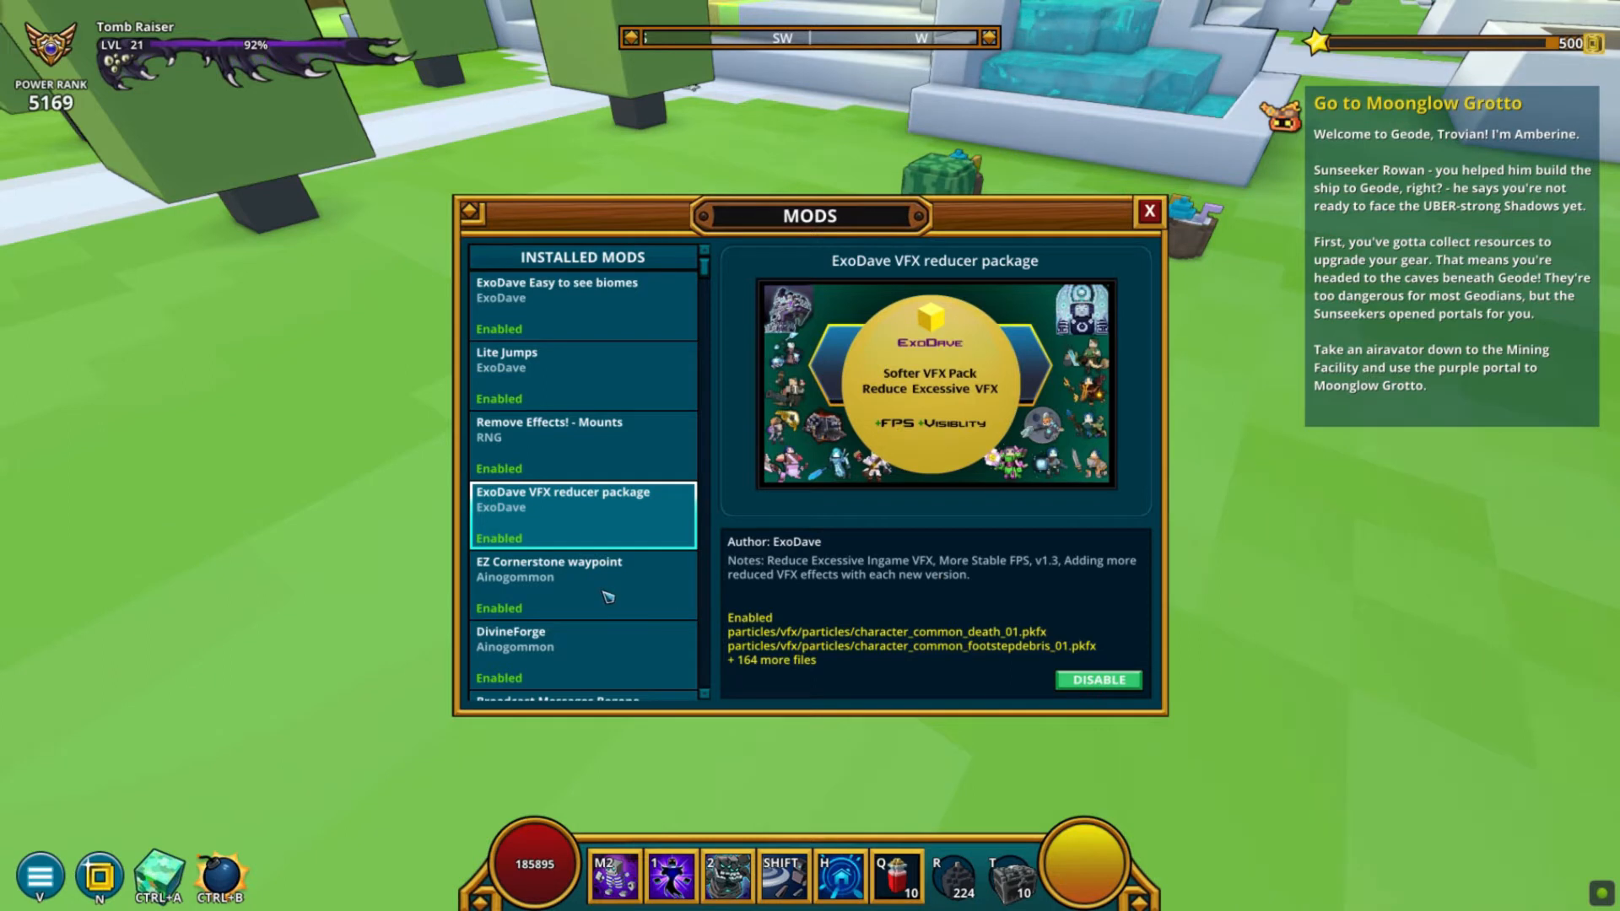
click(649, 561)
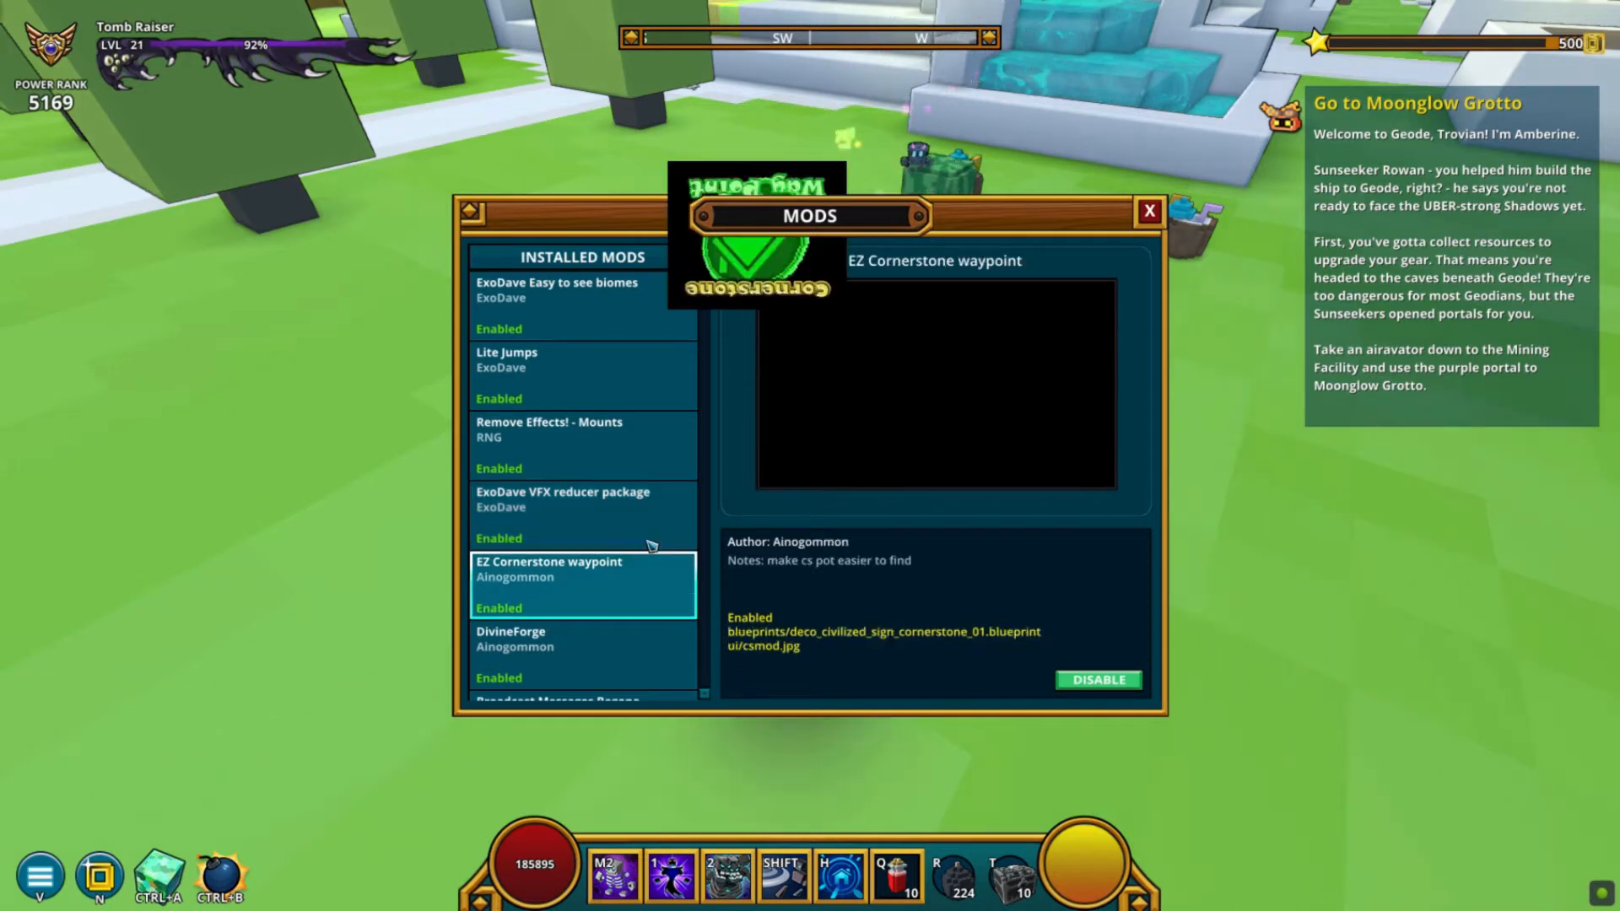
scroll(598, 620, down, 1)
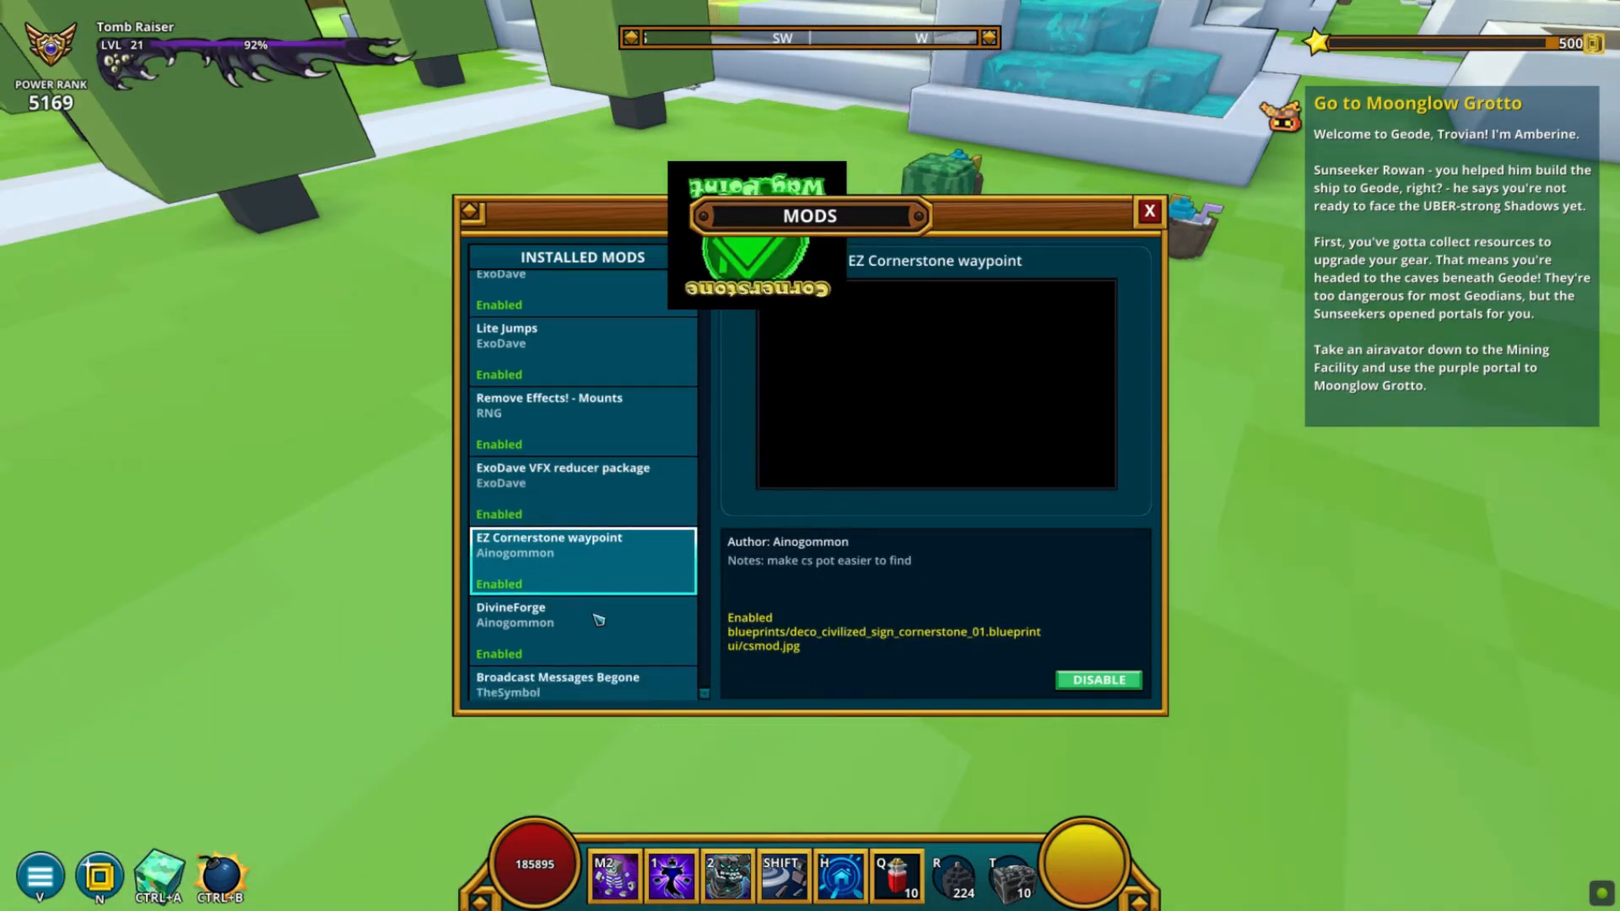
click(601, 628)
scroll(555, 696, down, 2)
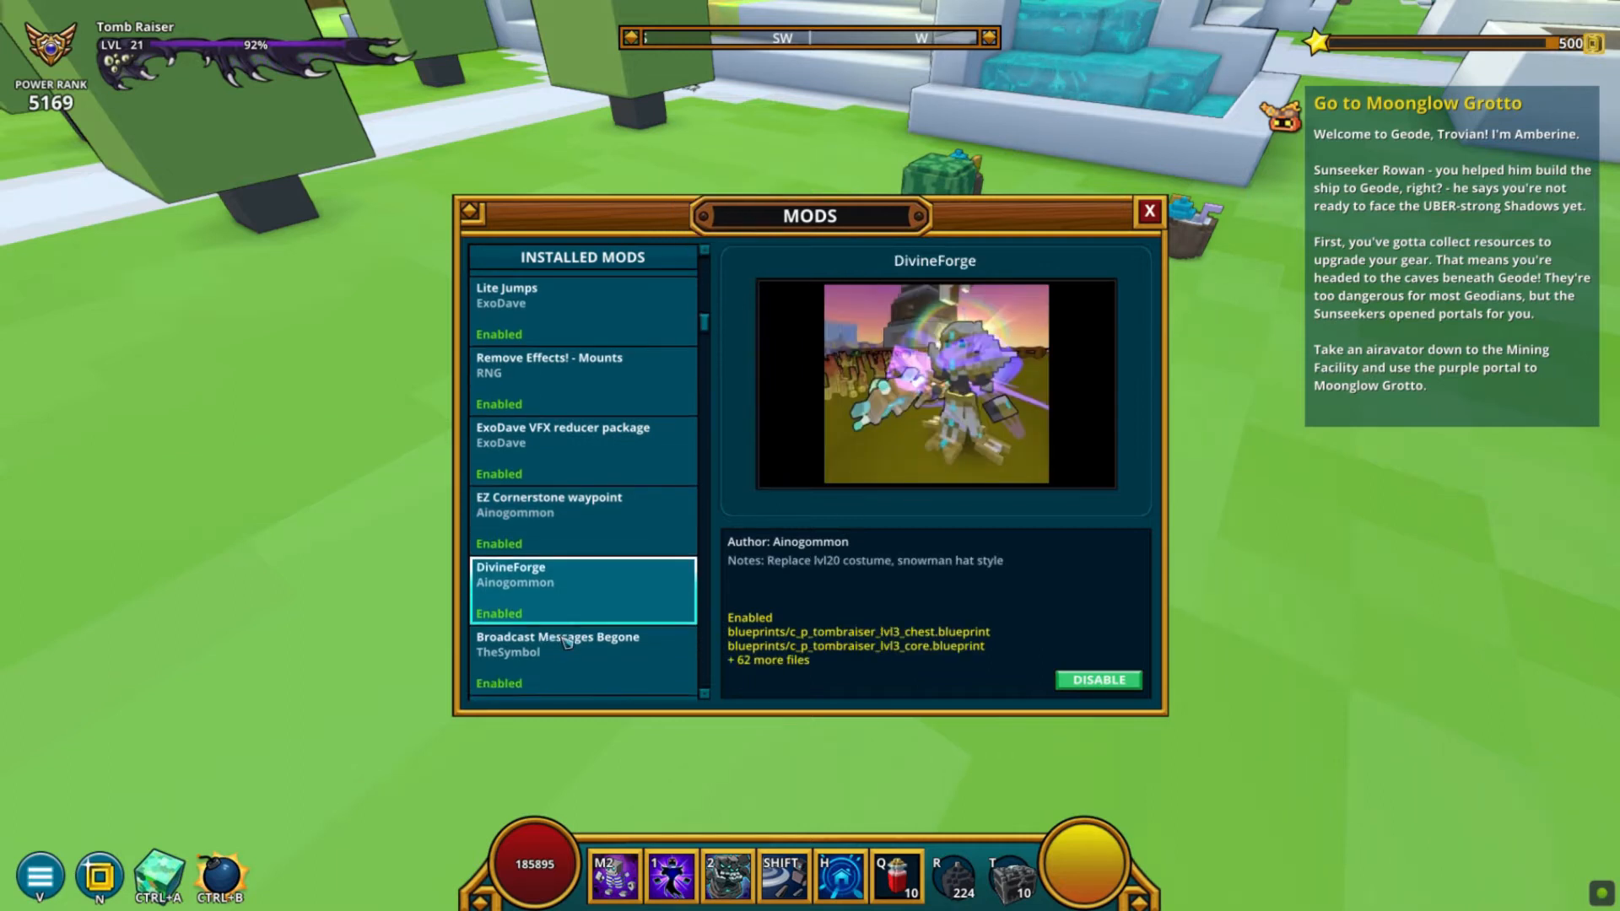
Examine the Broadcast Messages Begone and Superior Marketplace mods, look through the remaining installed mods, and close the mods window
click(561, 643)
scroll(565, 643, down, 1)
click(567, 645)
scroll(591, 625, down, 3)
click(616, 604)
scroll(600, 594, down, 5)
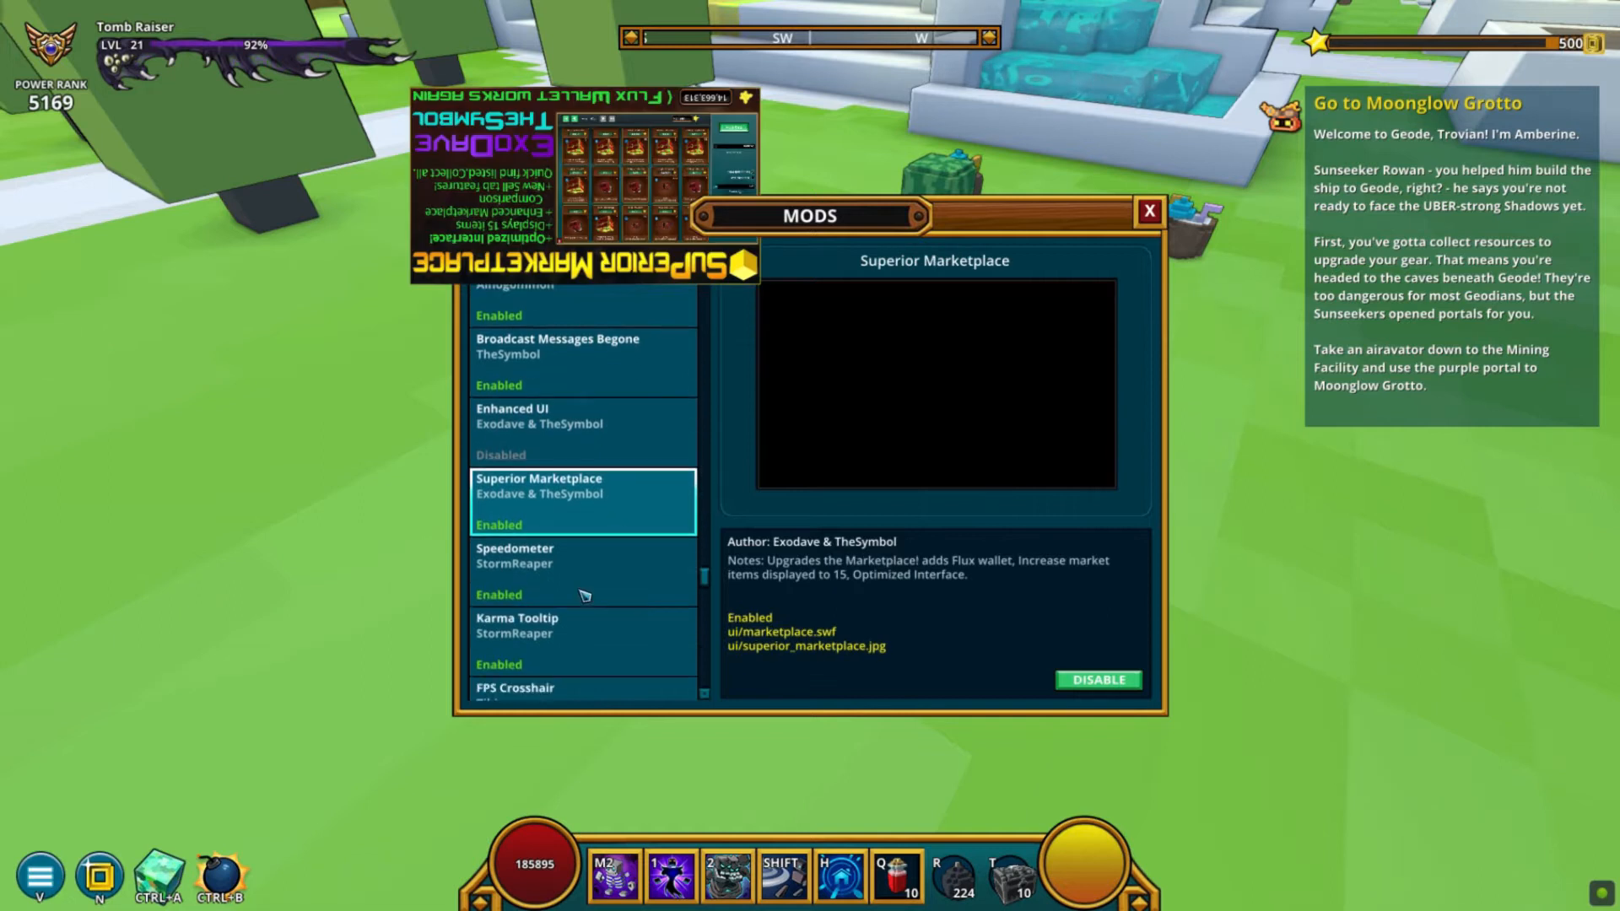
scroll(569, 579, down, 1)
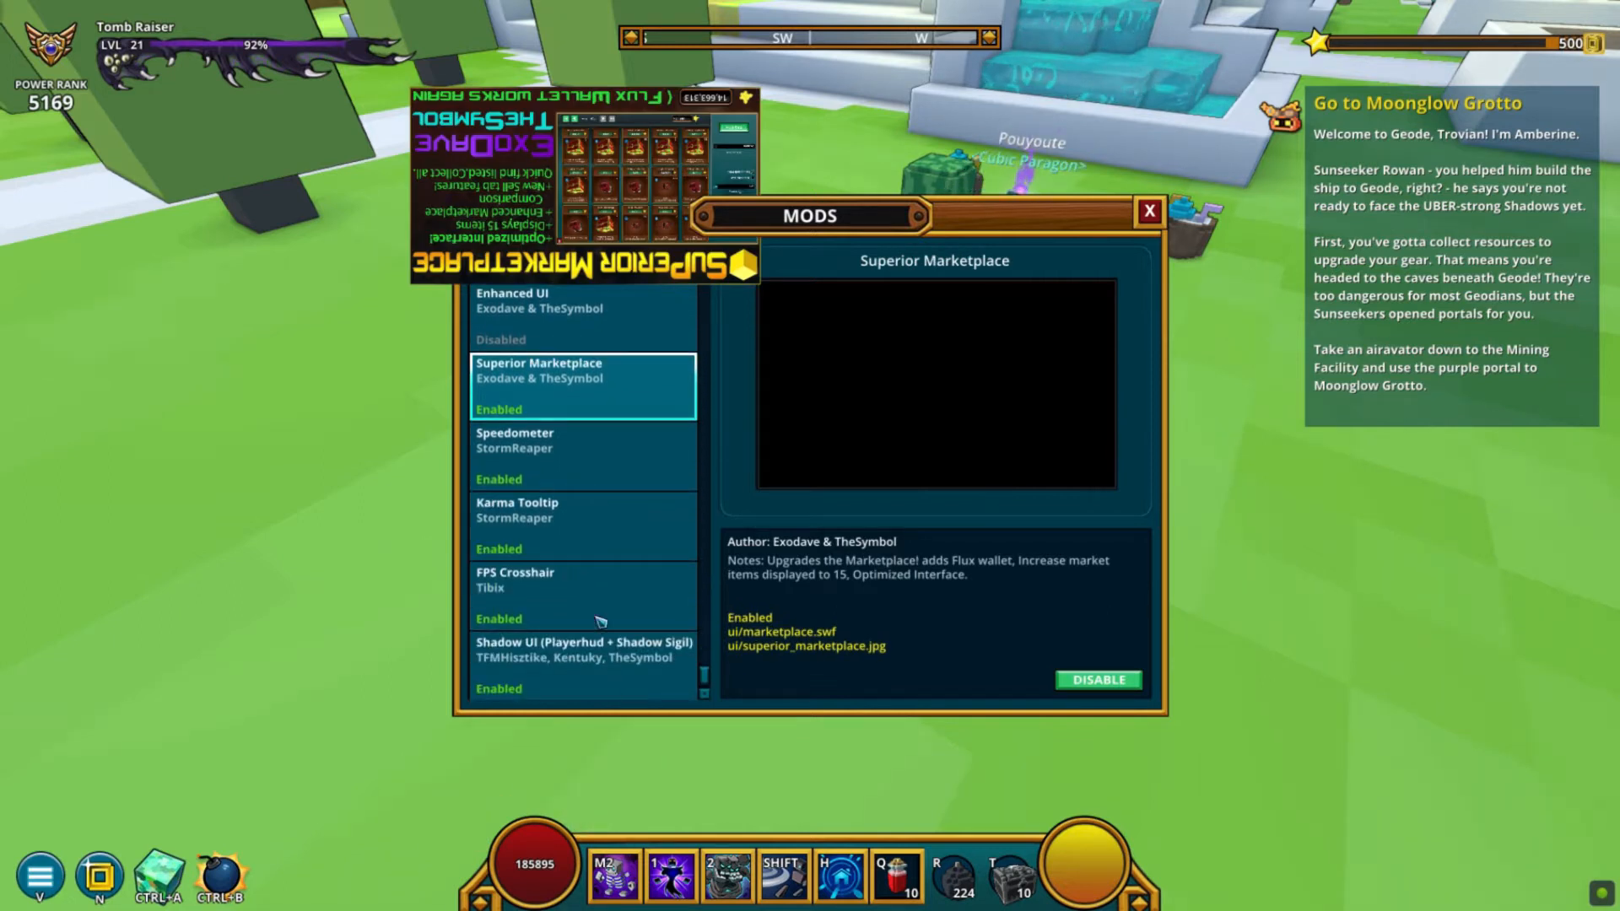
scroll(723, 387, up, 1)
click(1148, 213)
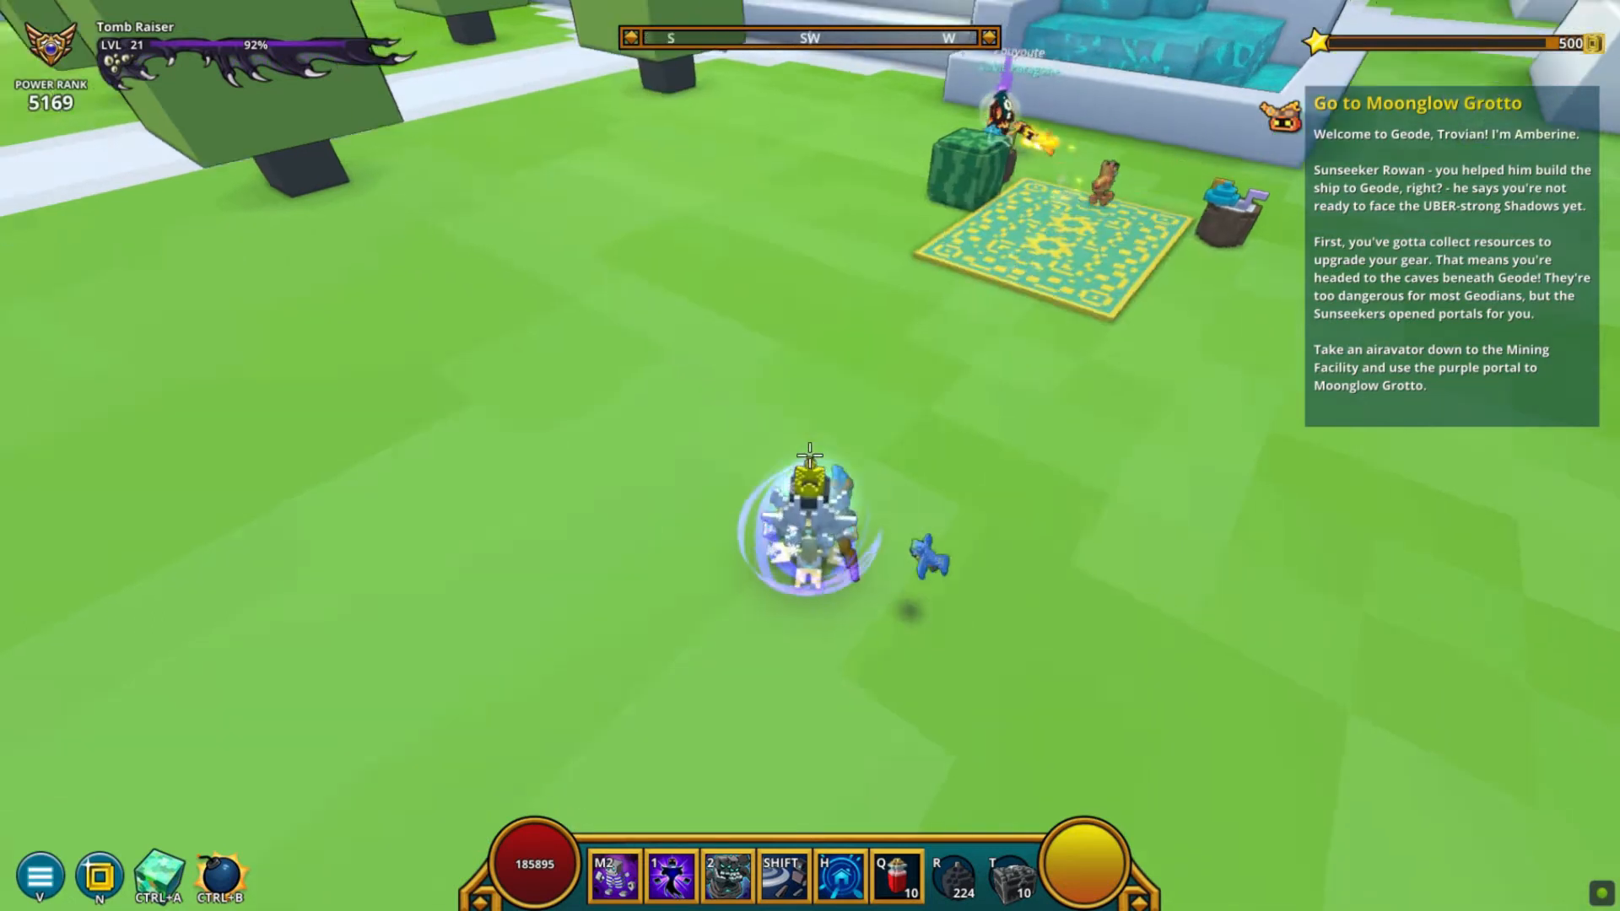
Summon the mount and ride forward over the fountain toward the yellow plaza
key(w)
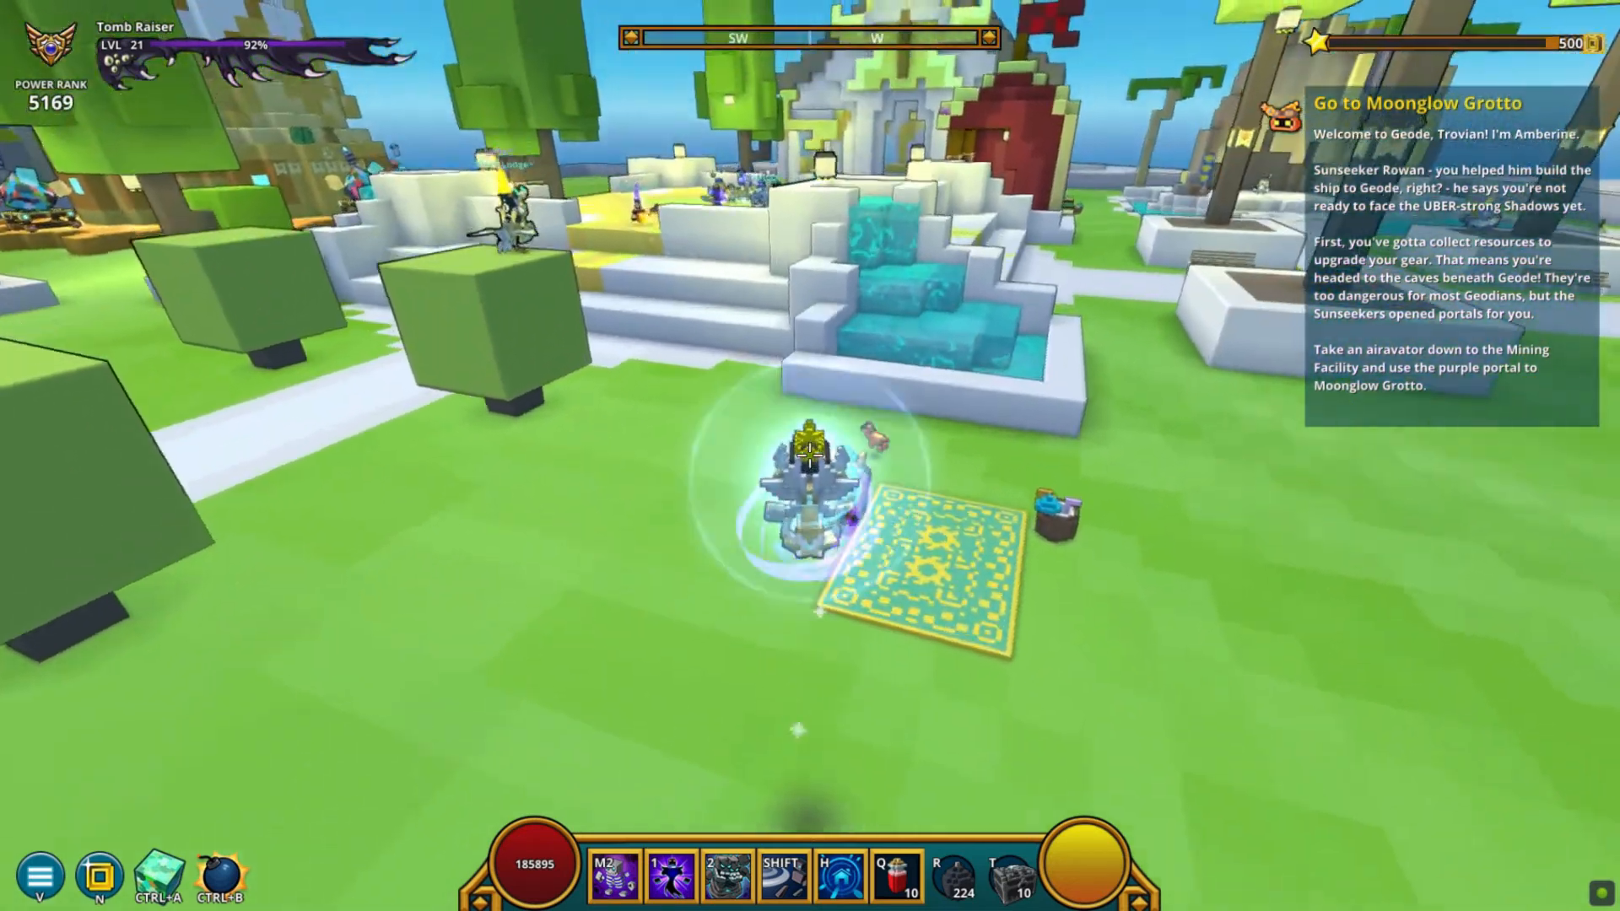
key(z)
key(w)
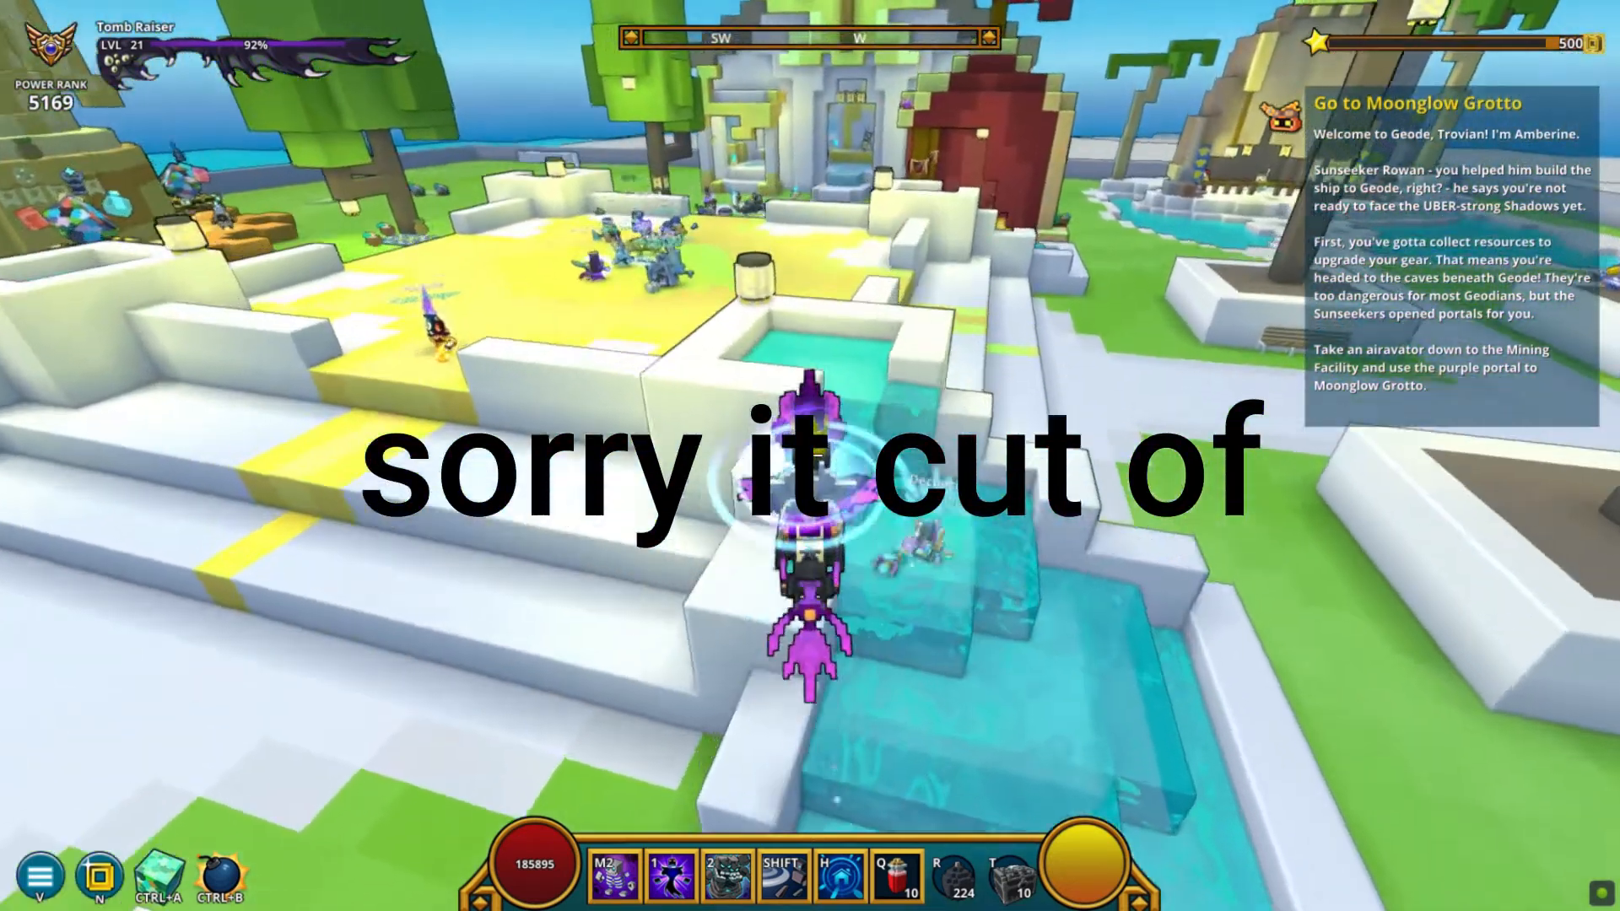
key(w)
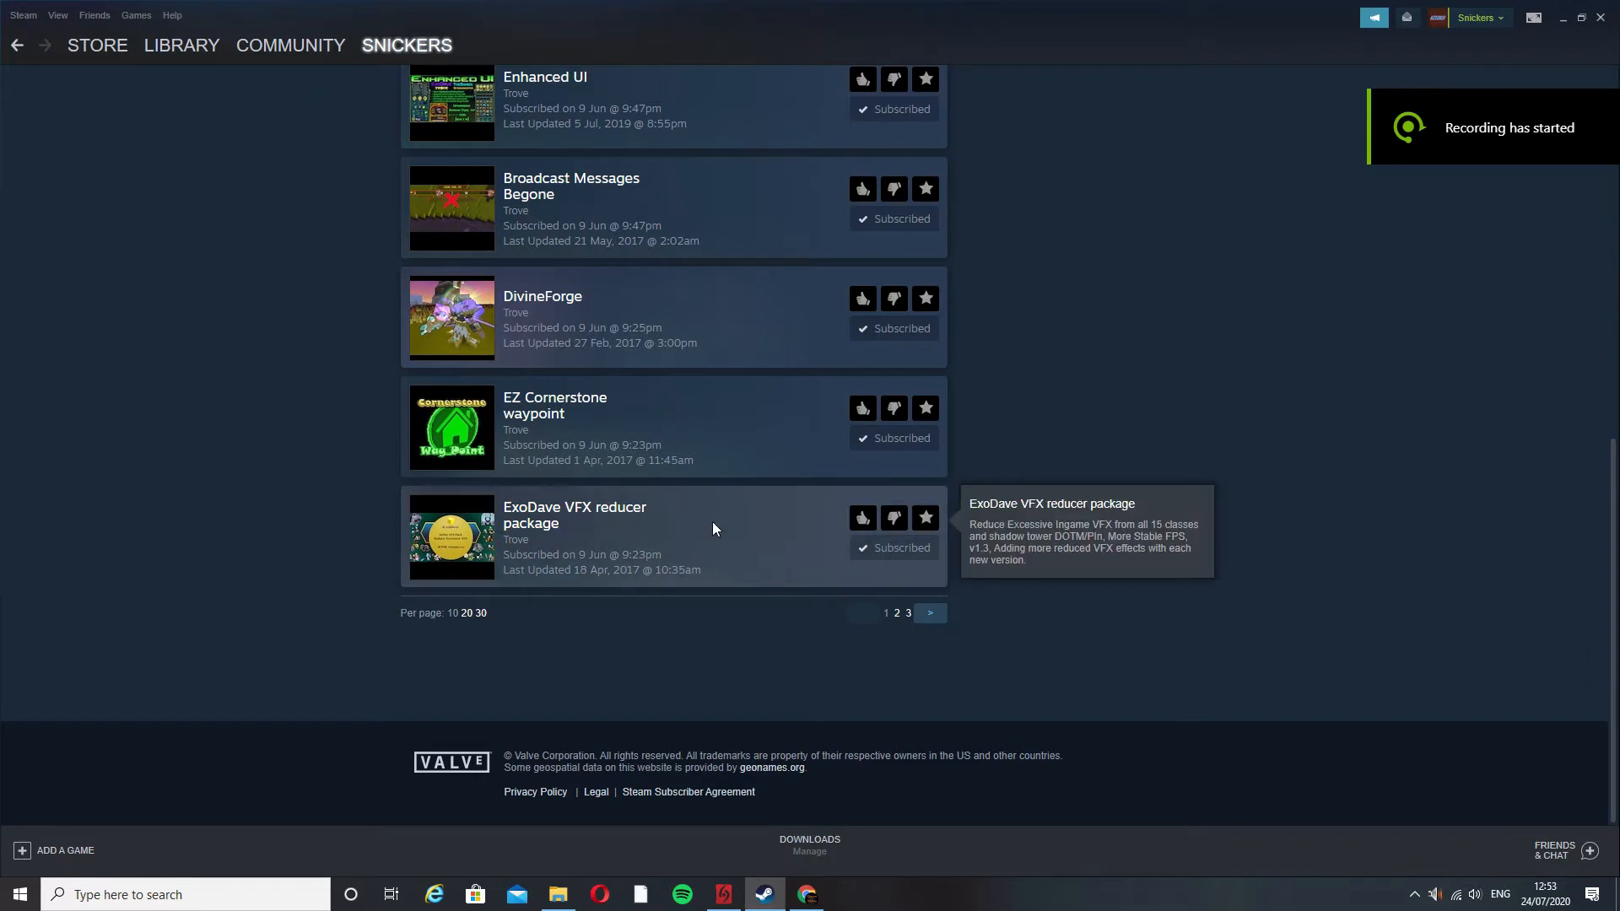
In Steam, examine the second page of the subscribed Workshop items
click(932, 612)
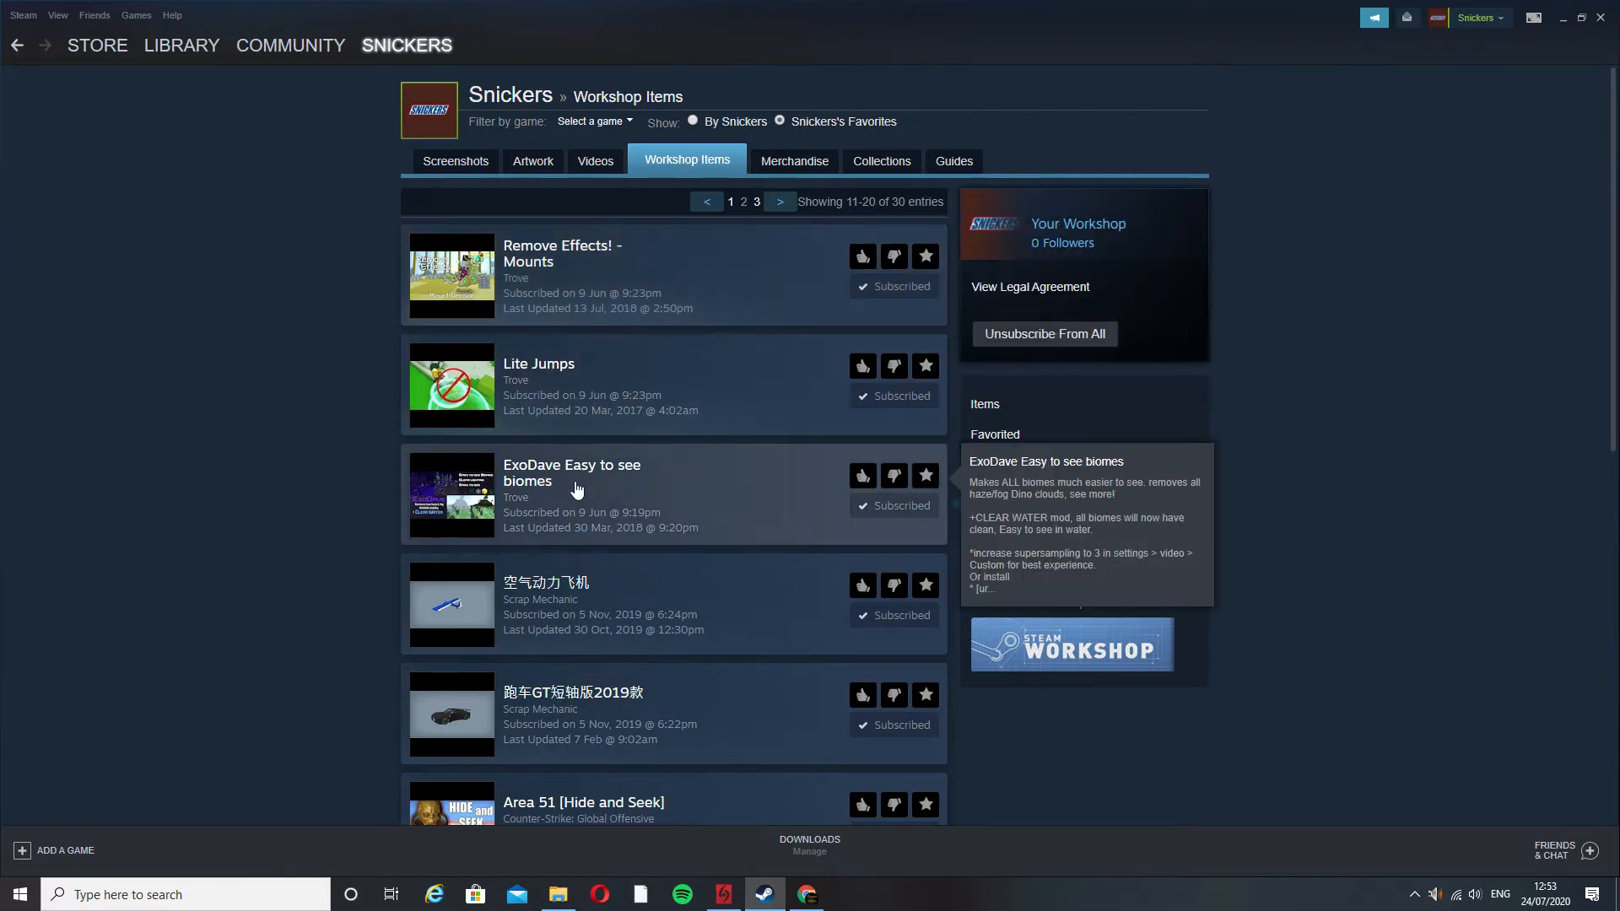
scroll(591, 493, down, 2)
scroll(640, 498, up, 2)
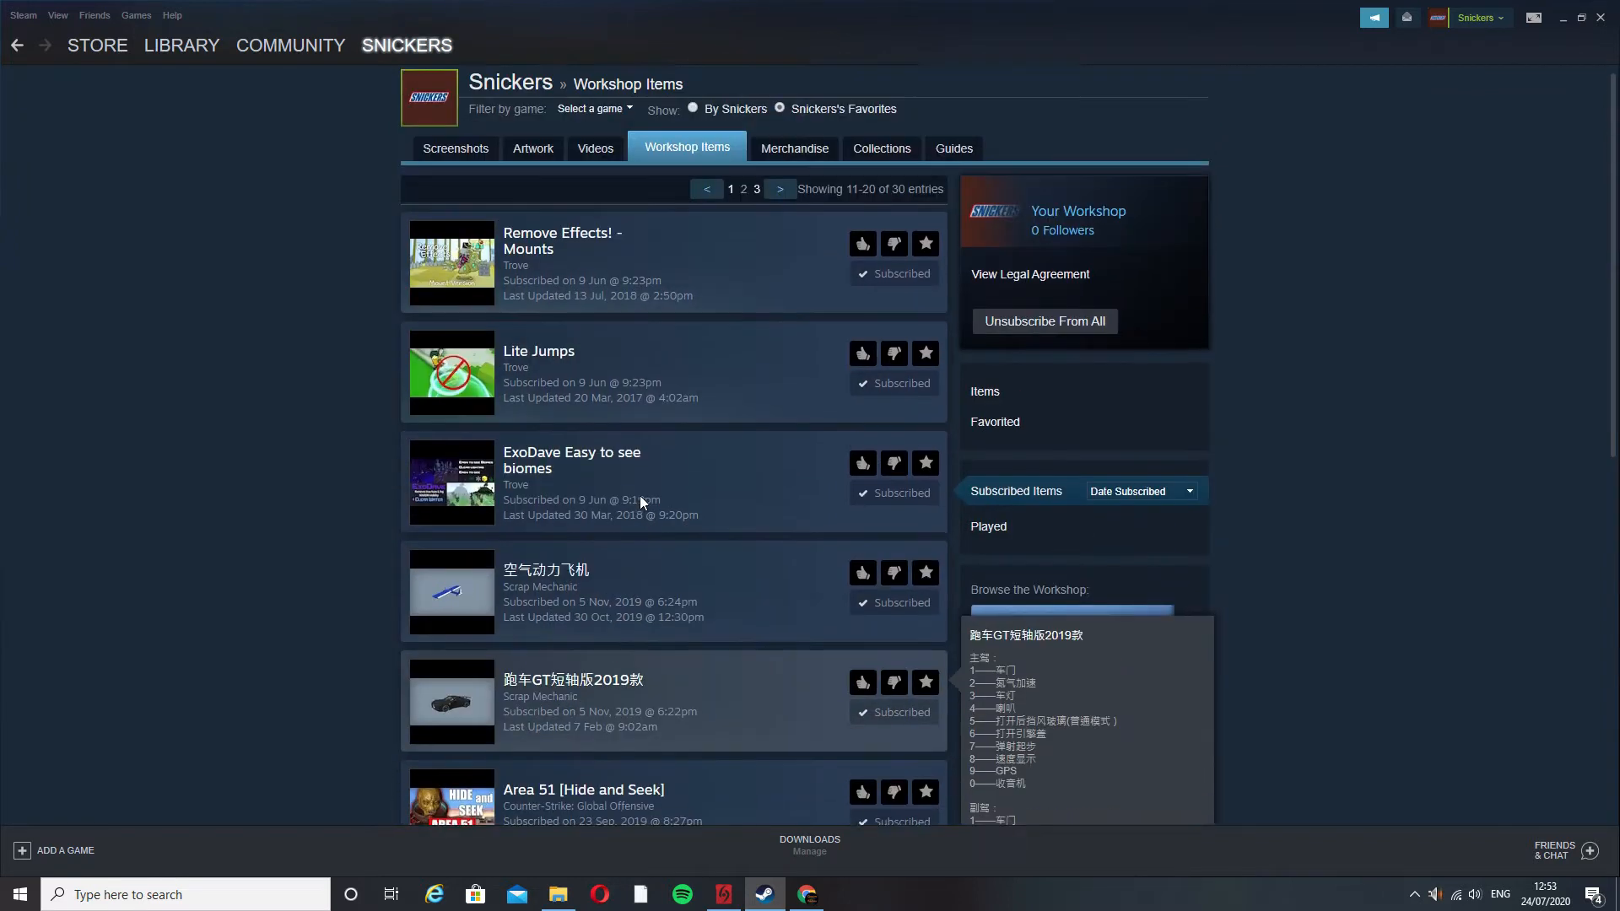
mouse_move(291, 50)
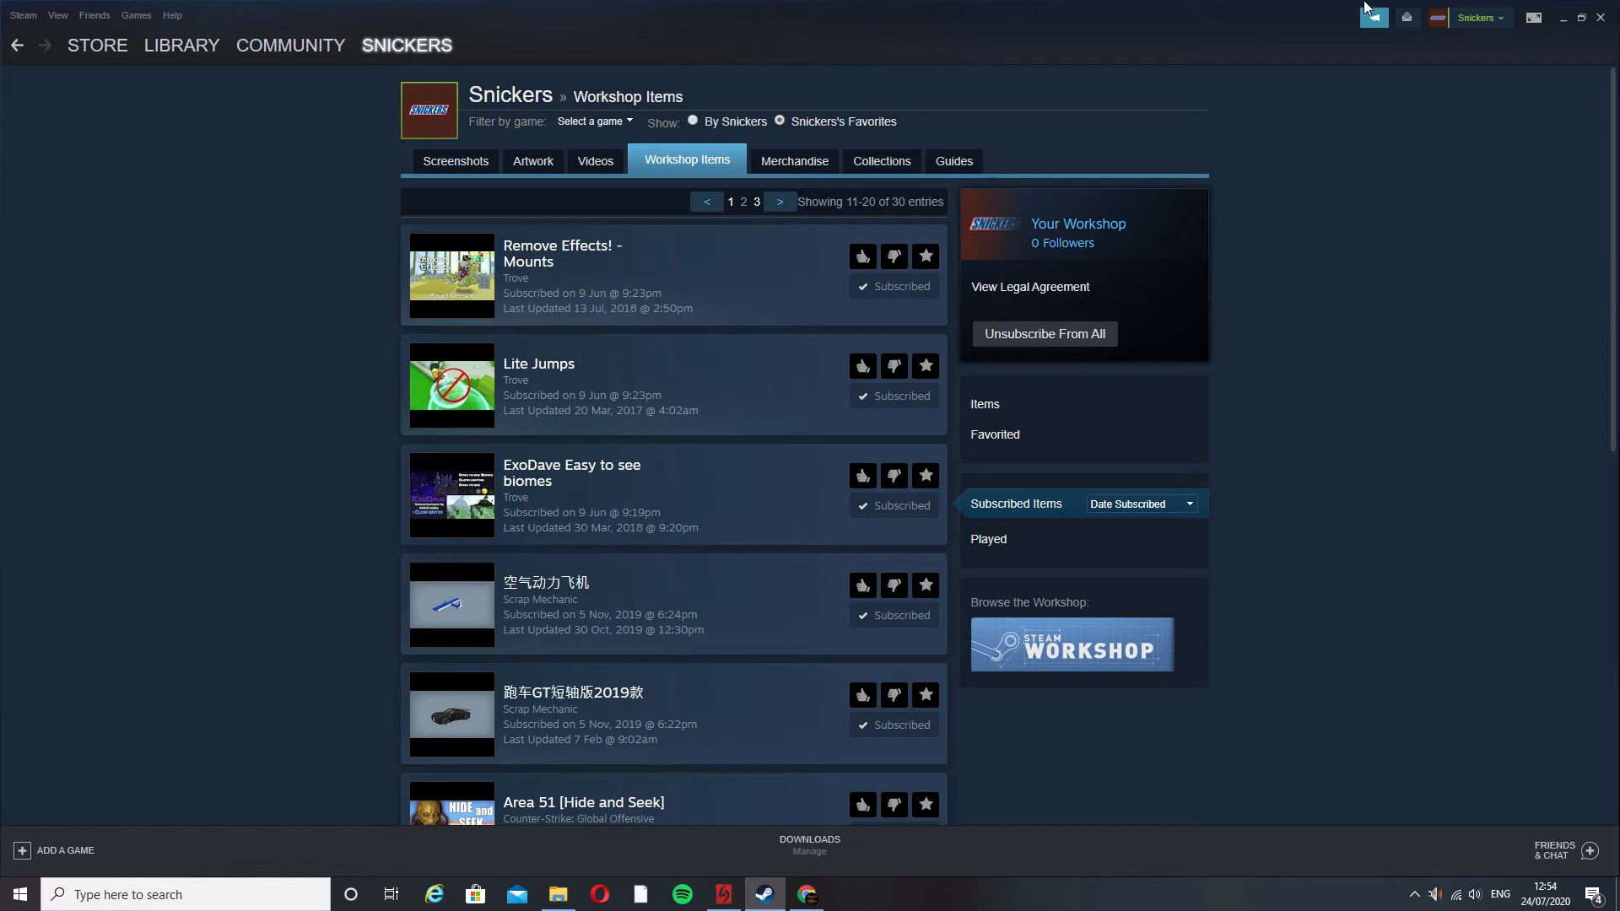
click(1563, 17)
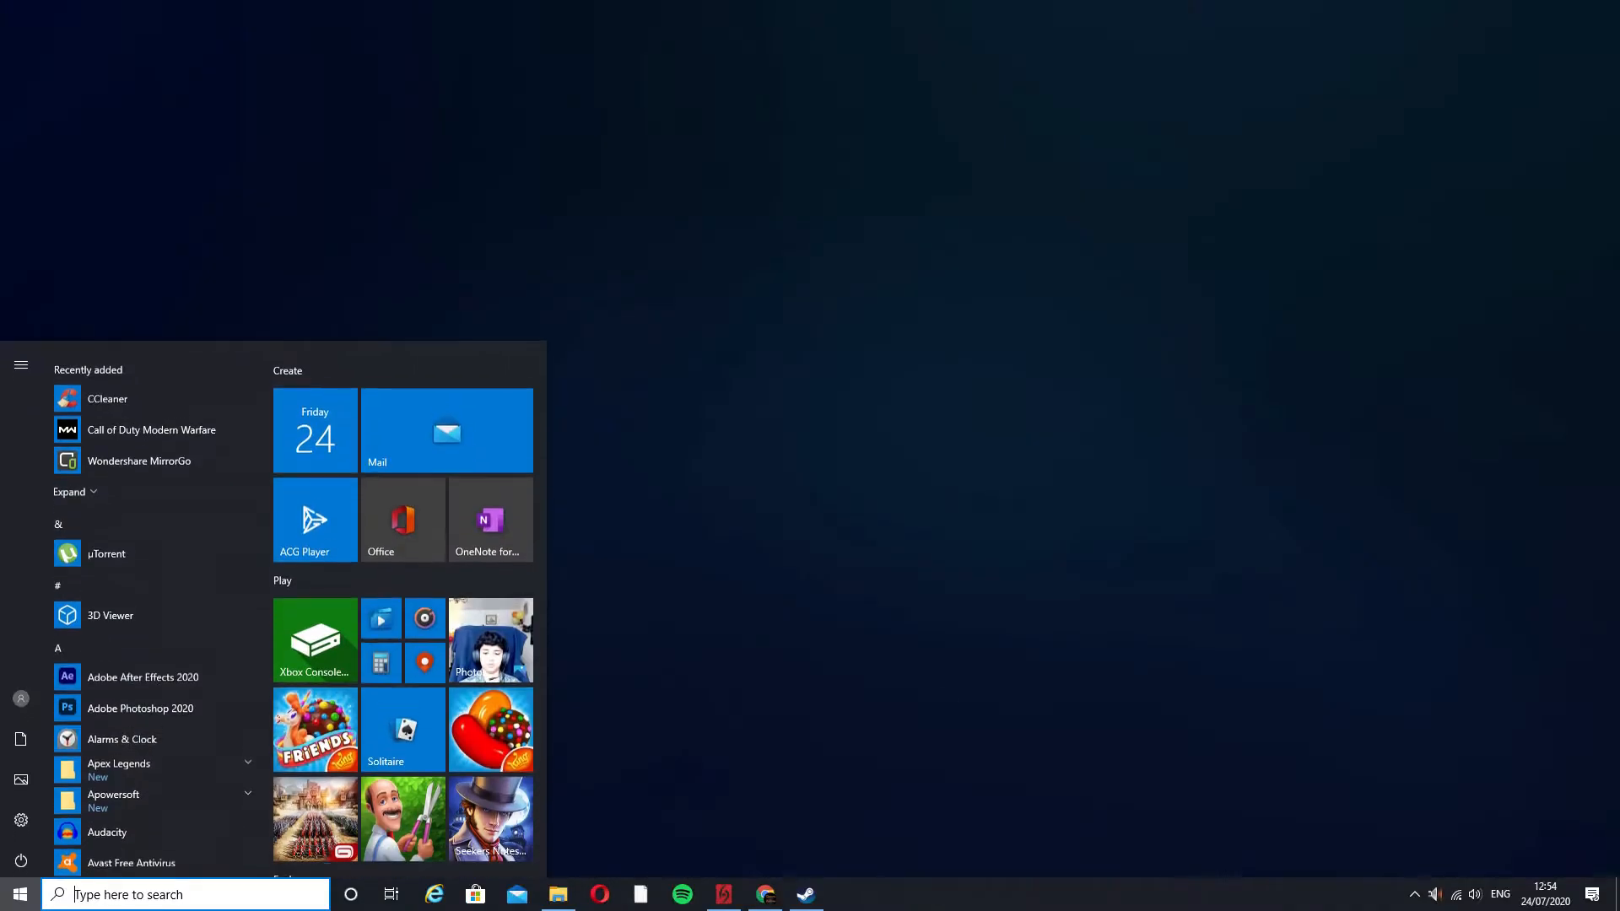
click(805, 896)
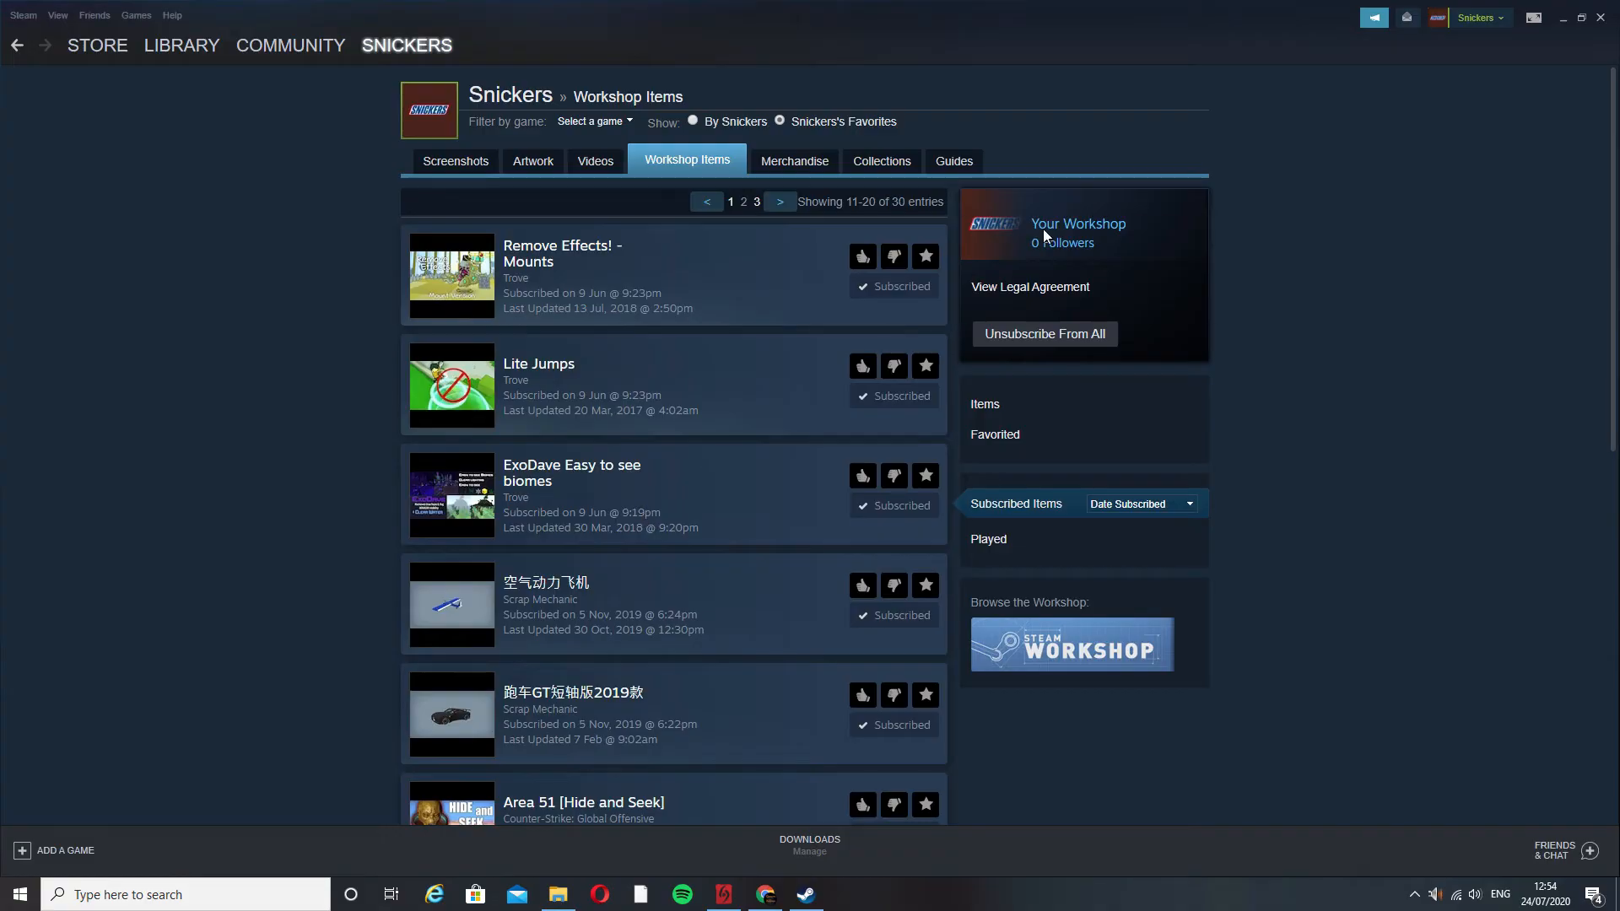
Open the Steam Workshop home page and search for the Trove workshop
mouse_move(308, 46)
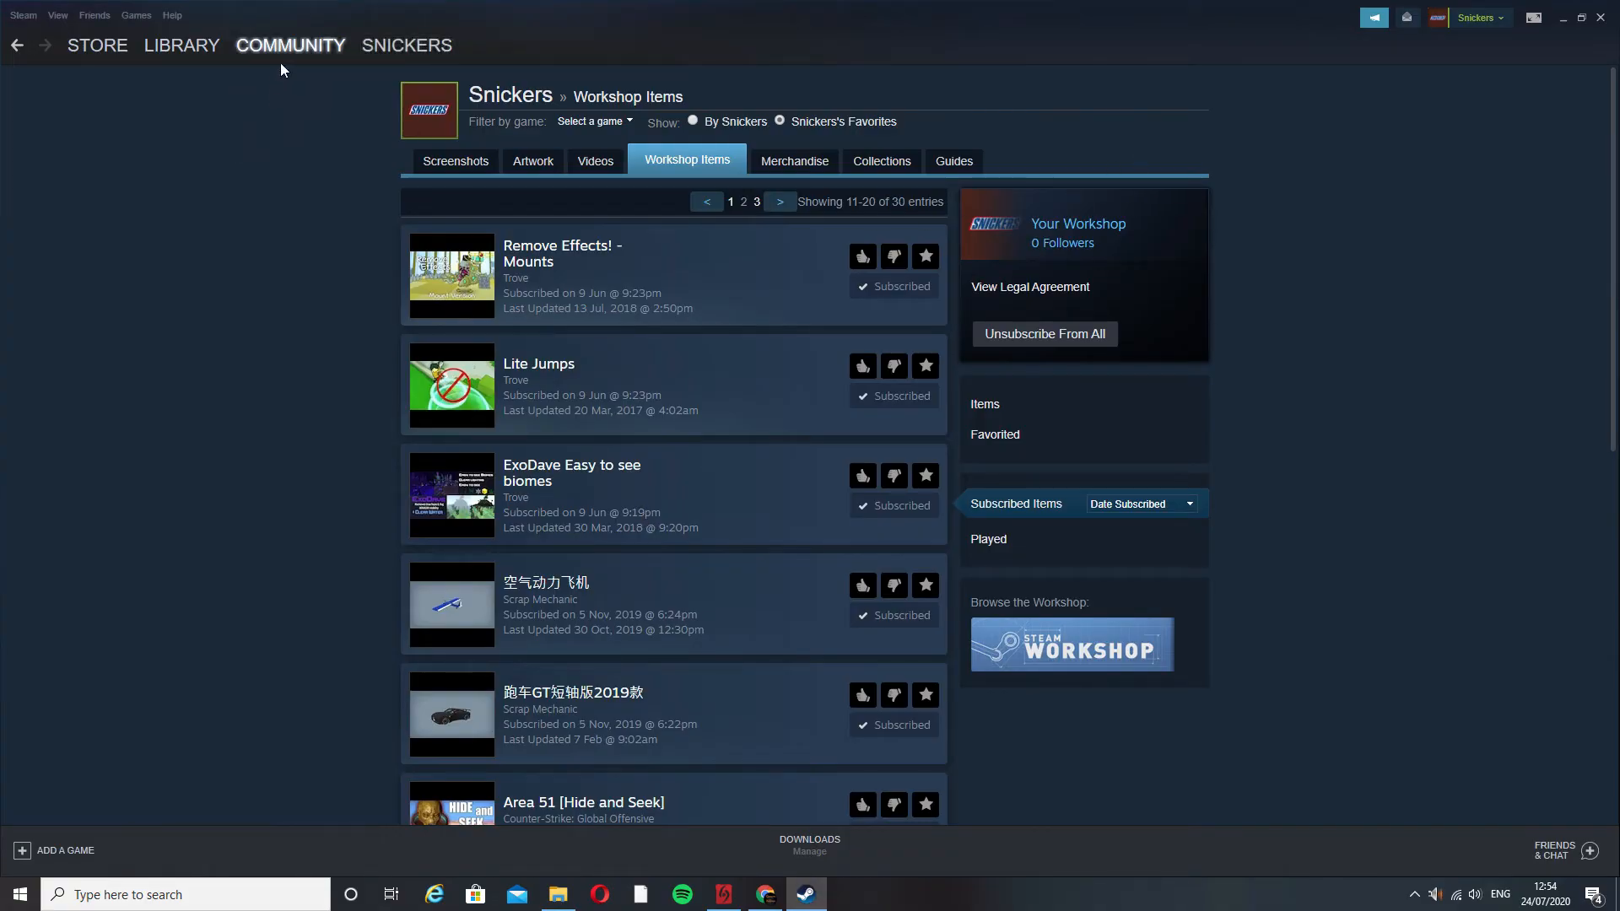
click(280, 105)
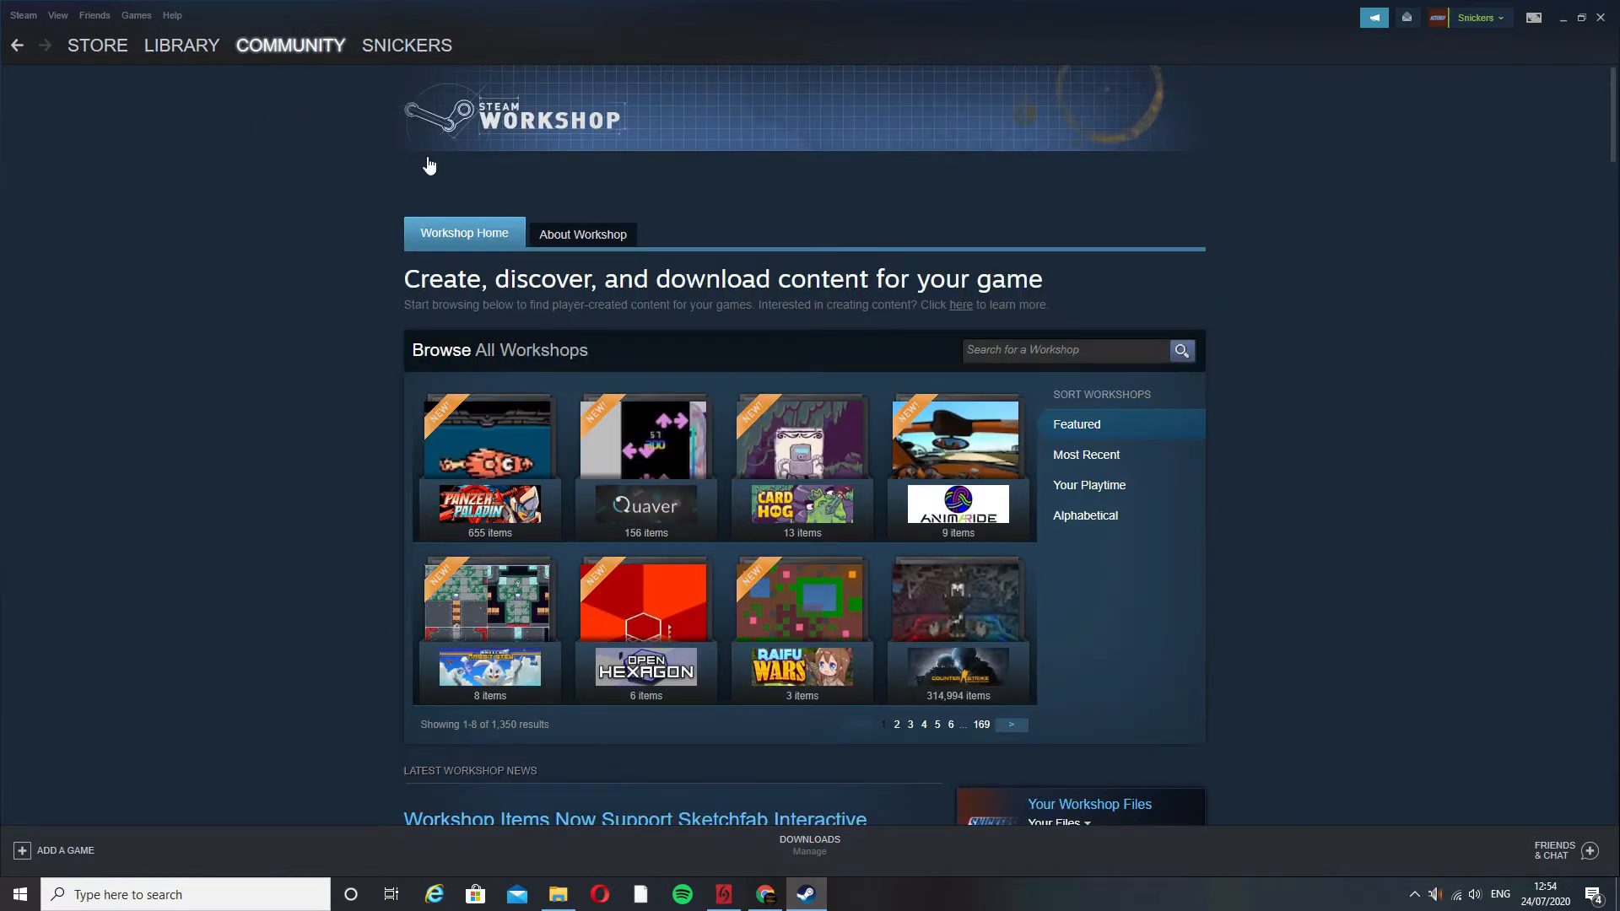
text(fro)
text(ve)
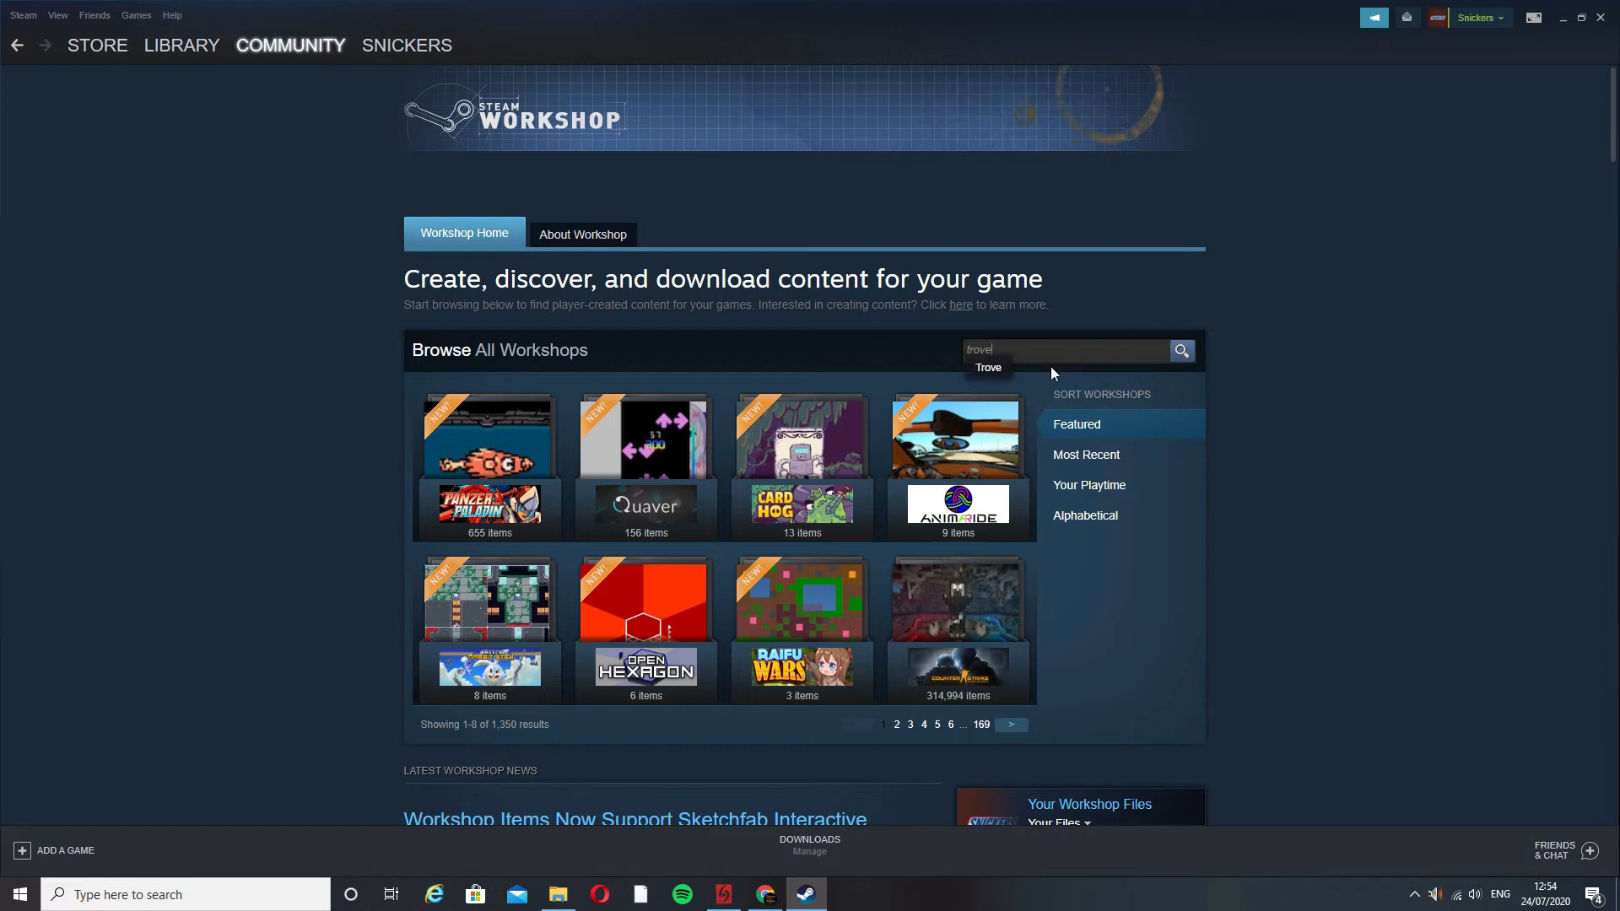
Browse the Trove Workshop home page and search its items for "vfx reducer"
scroll(680, 505, down, 7)
scroll(680, 505, down, 4)
scroll(1017, 446, up, 4)
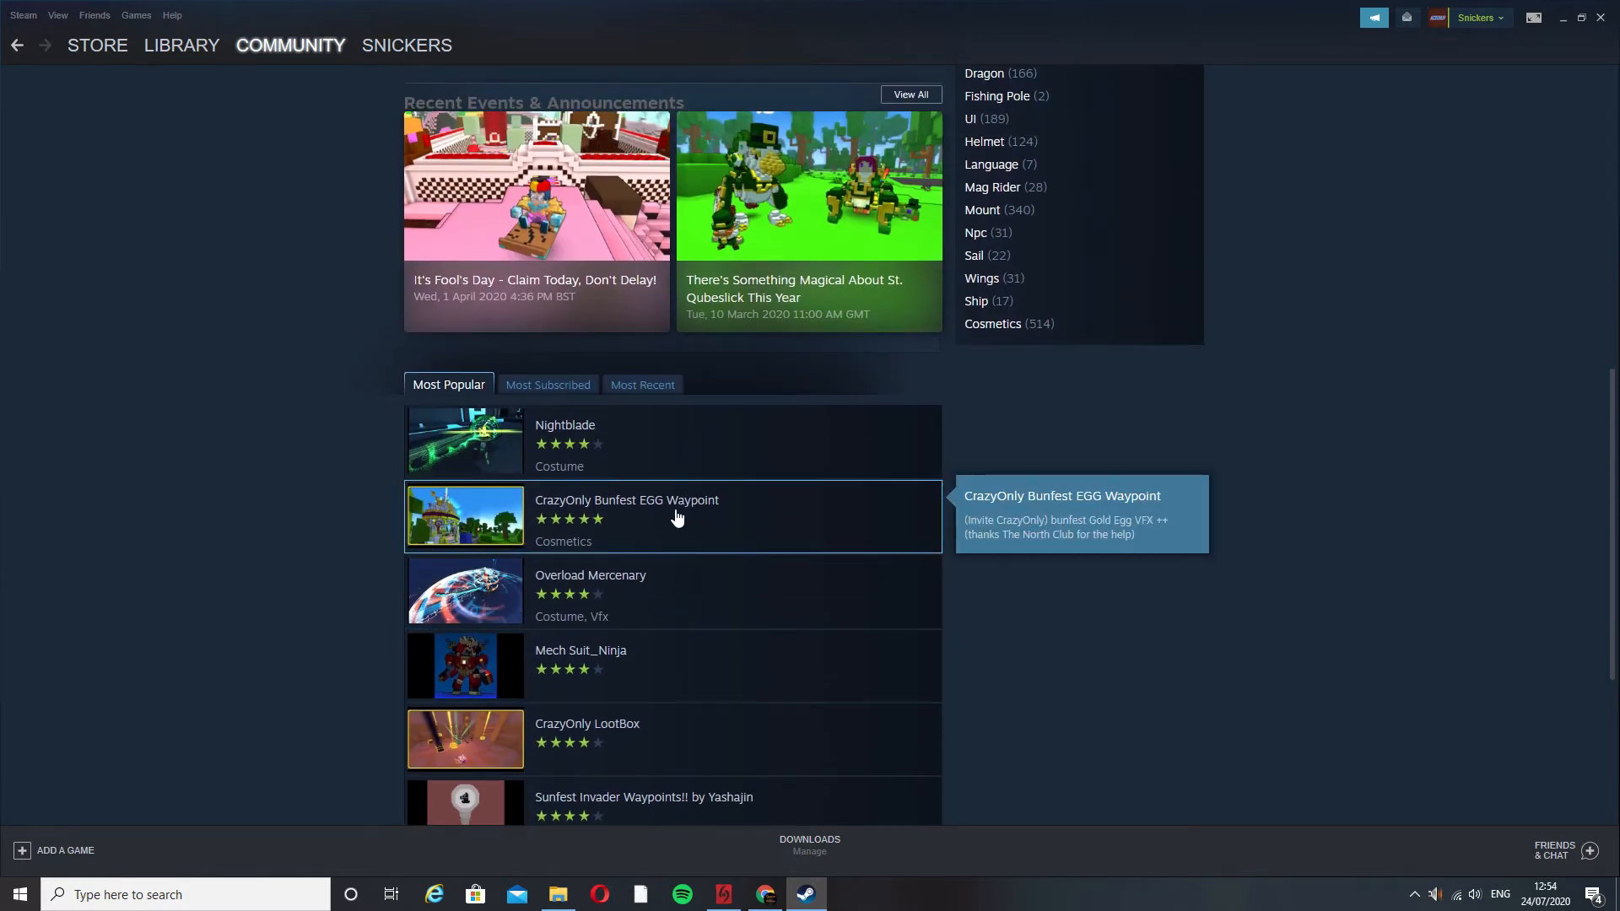
scroll(716, 567, up, 8)
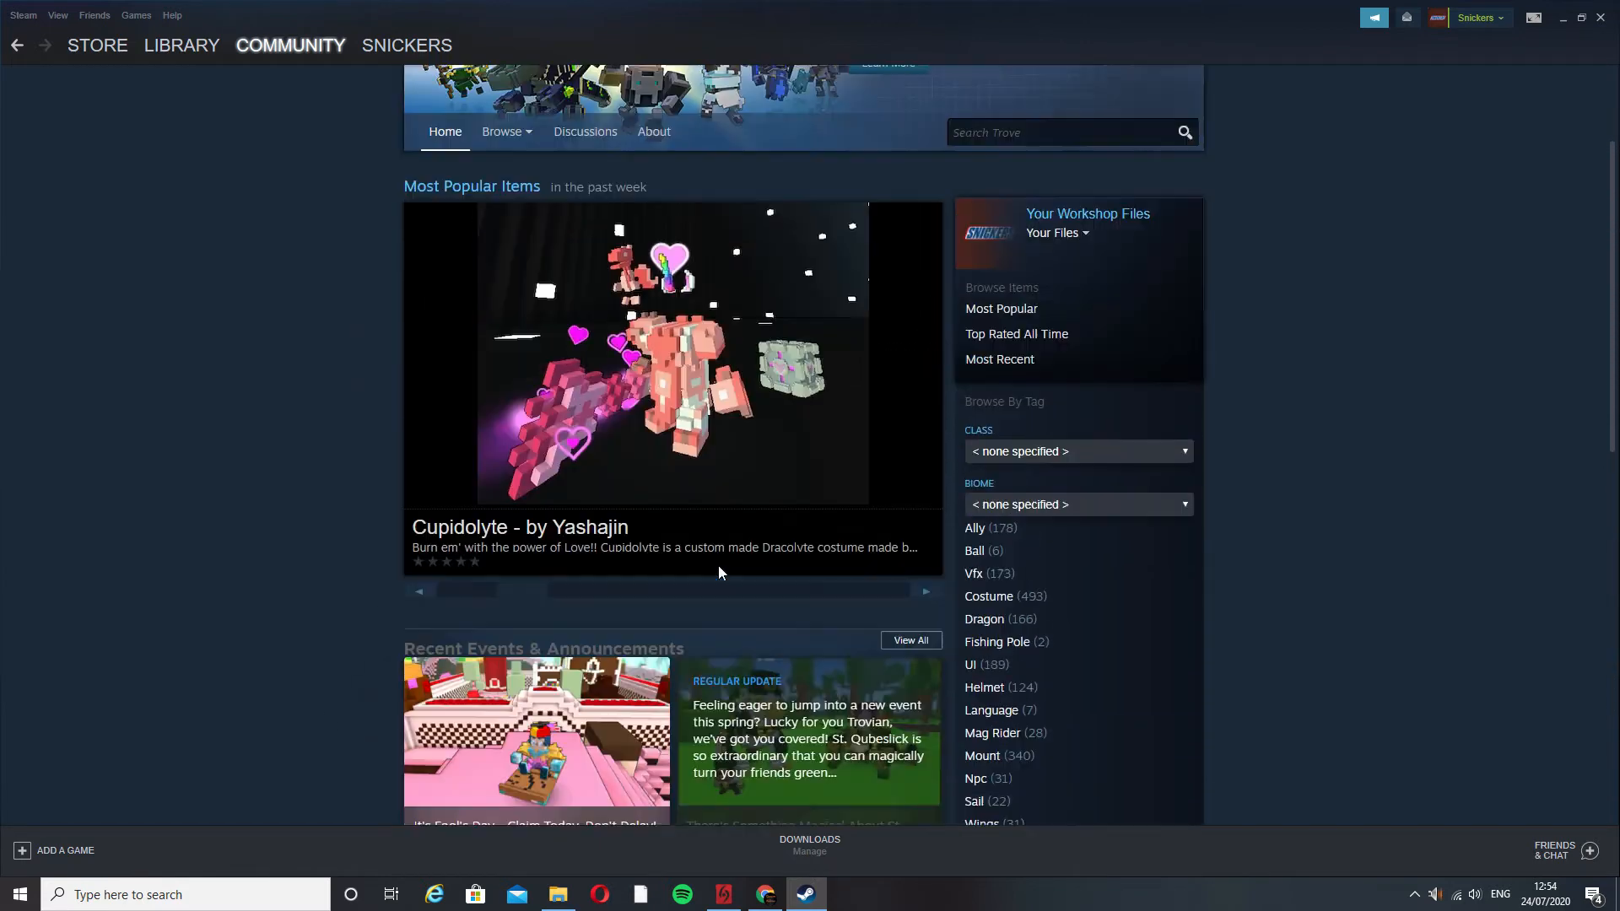
click(1055, 309)
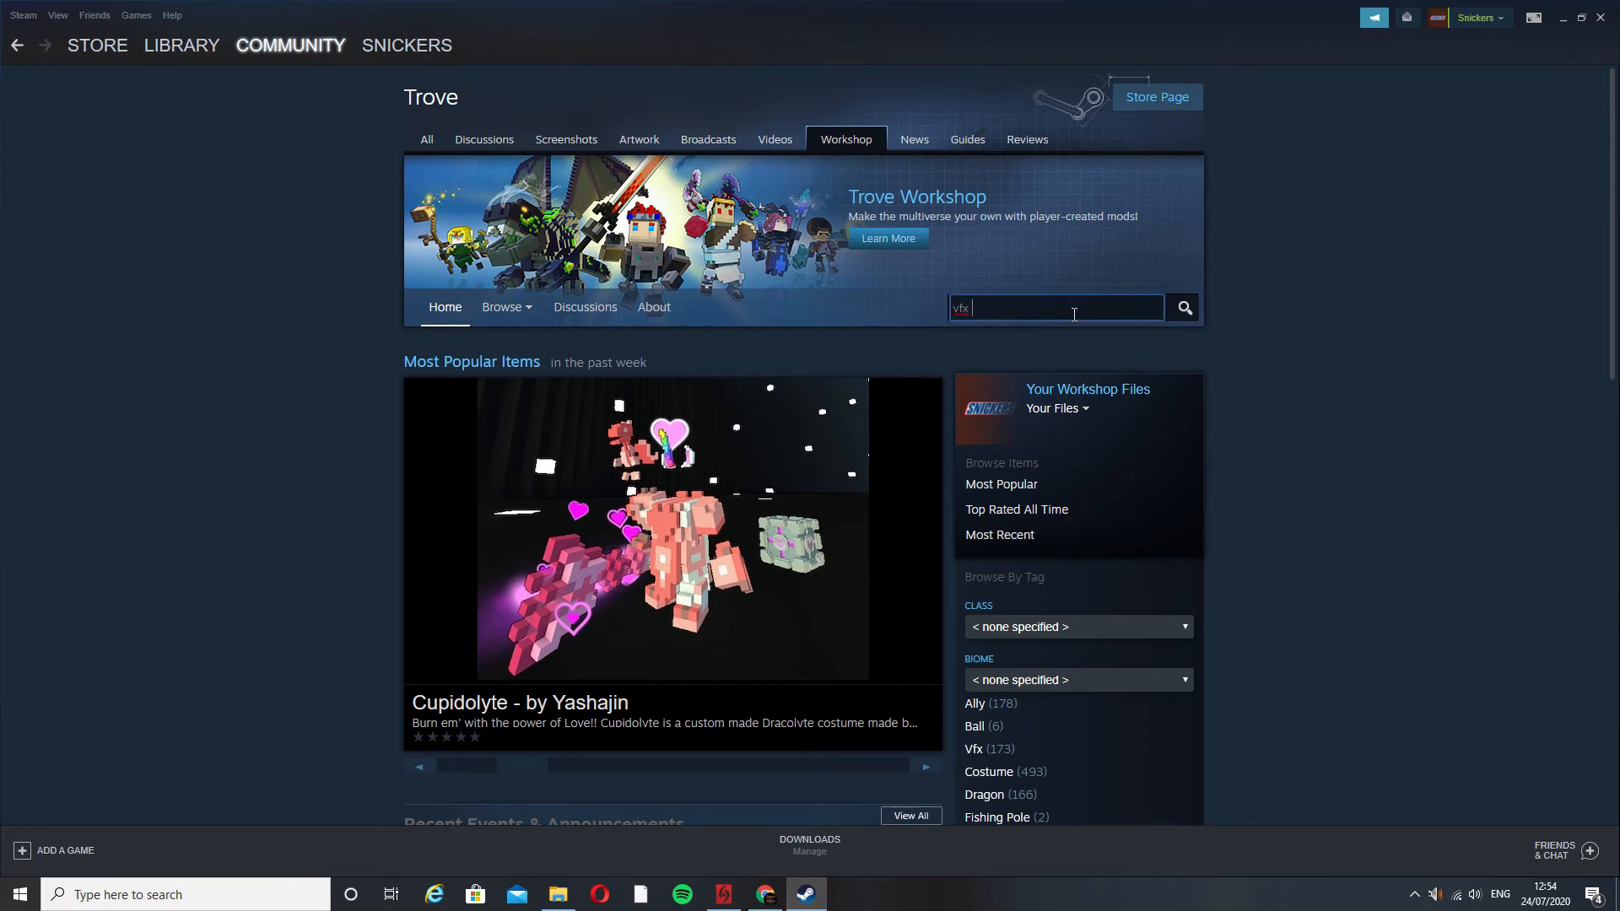
text(vfx reduc)
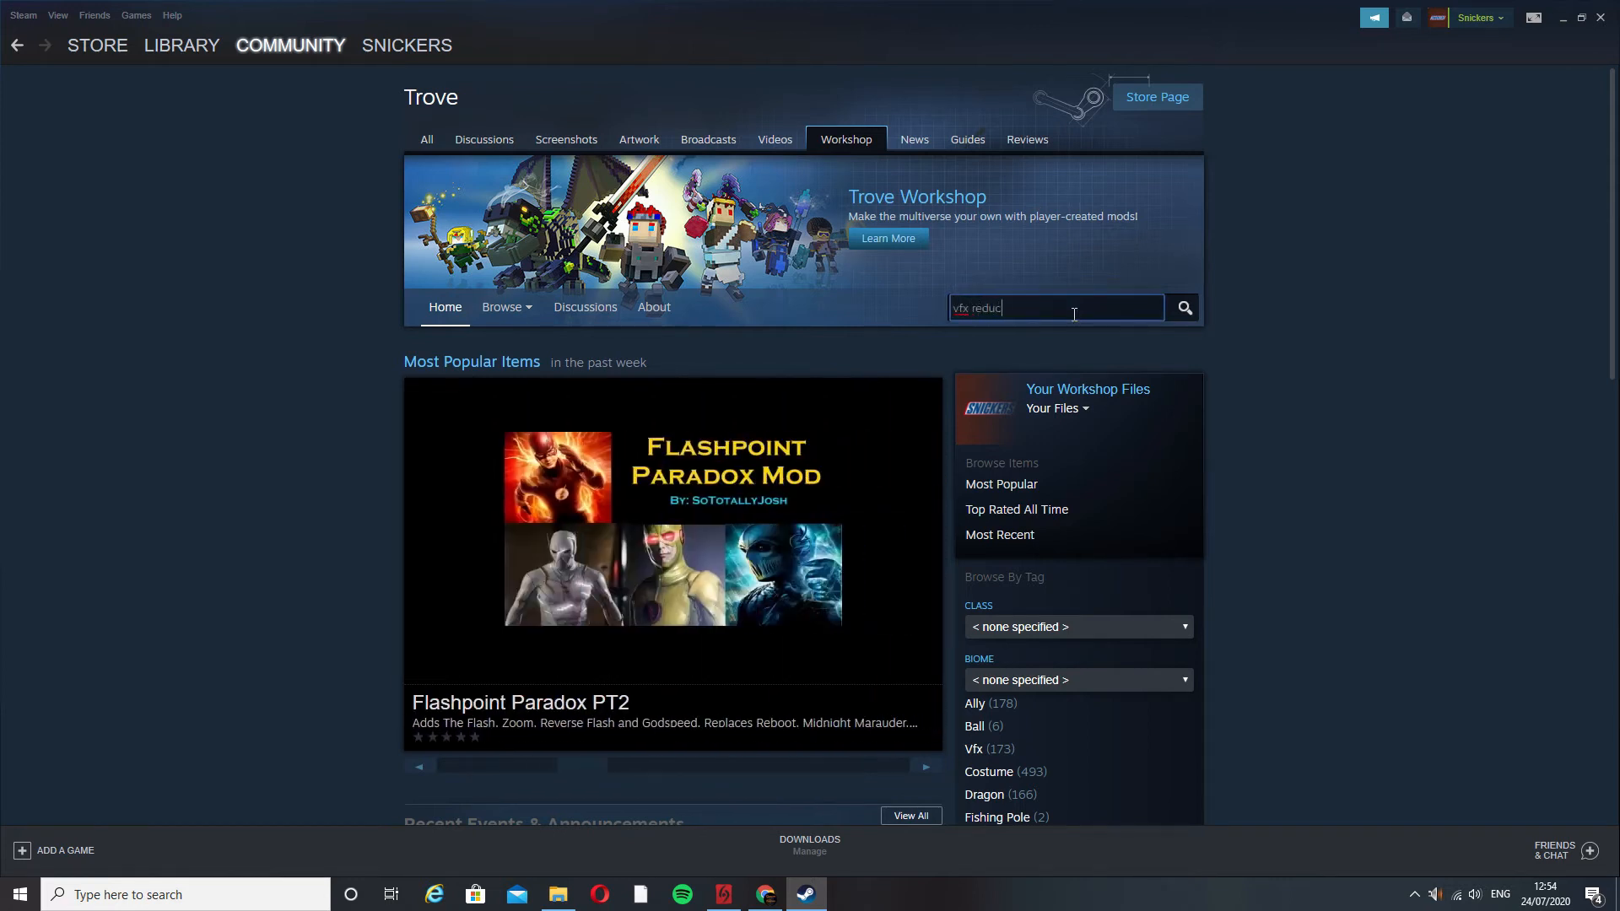
key(Return)
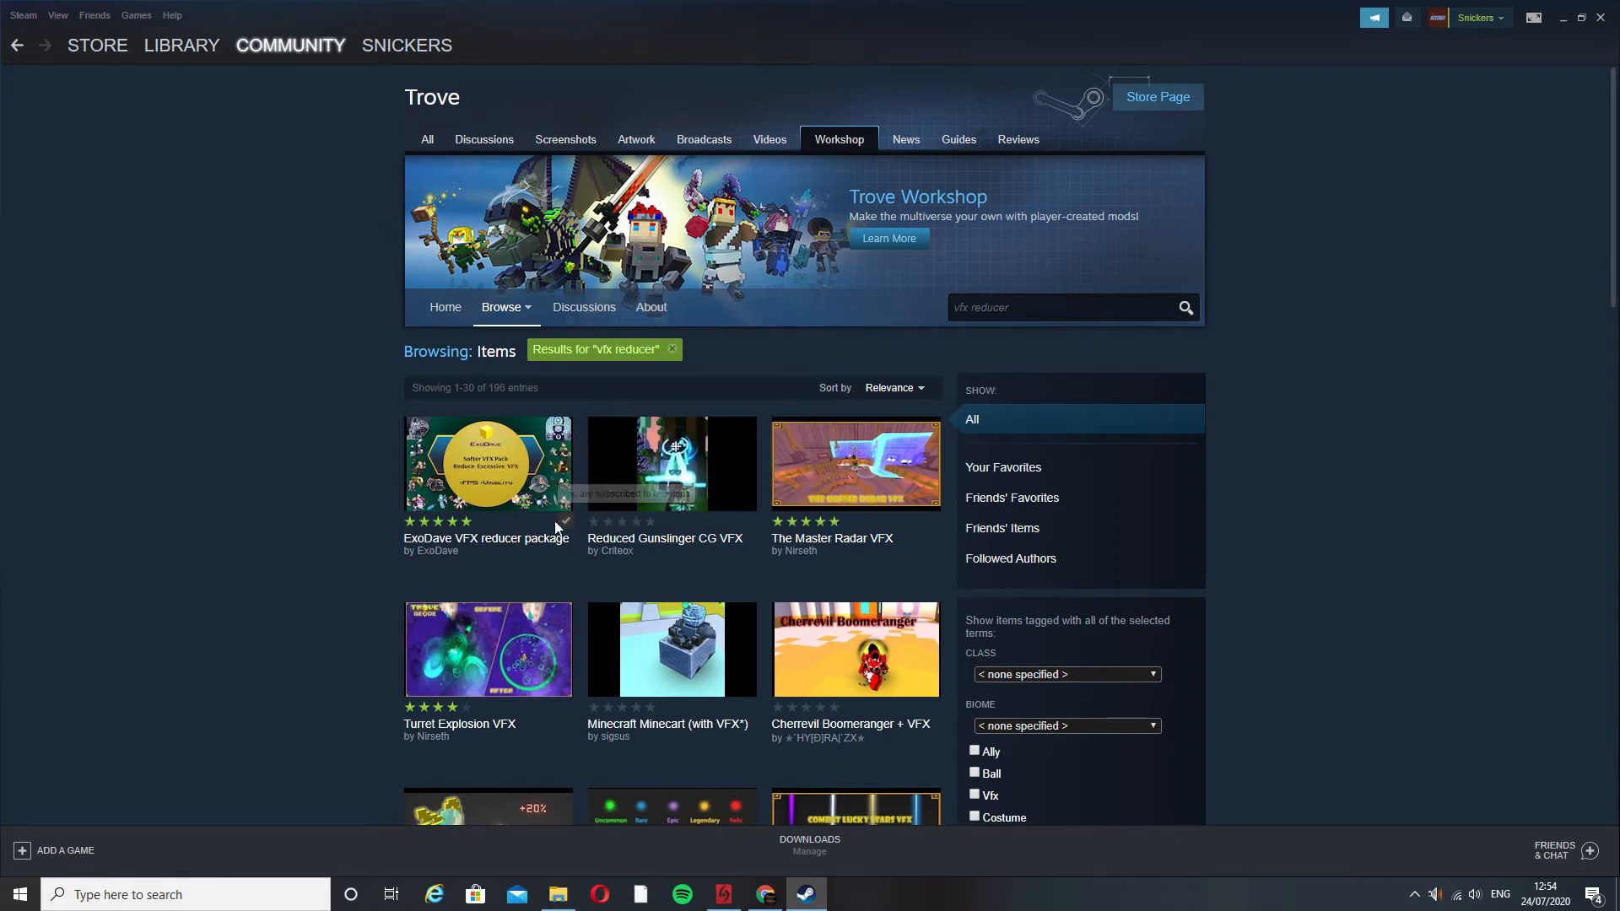
Look through the search results, open the Minecraft Minecart (with VFX*) mod and subscribe to it
scroll(713, 500, down, 2)
scroll(646, 464, down, 6)
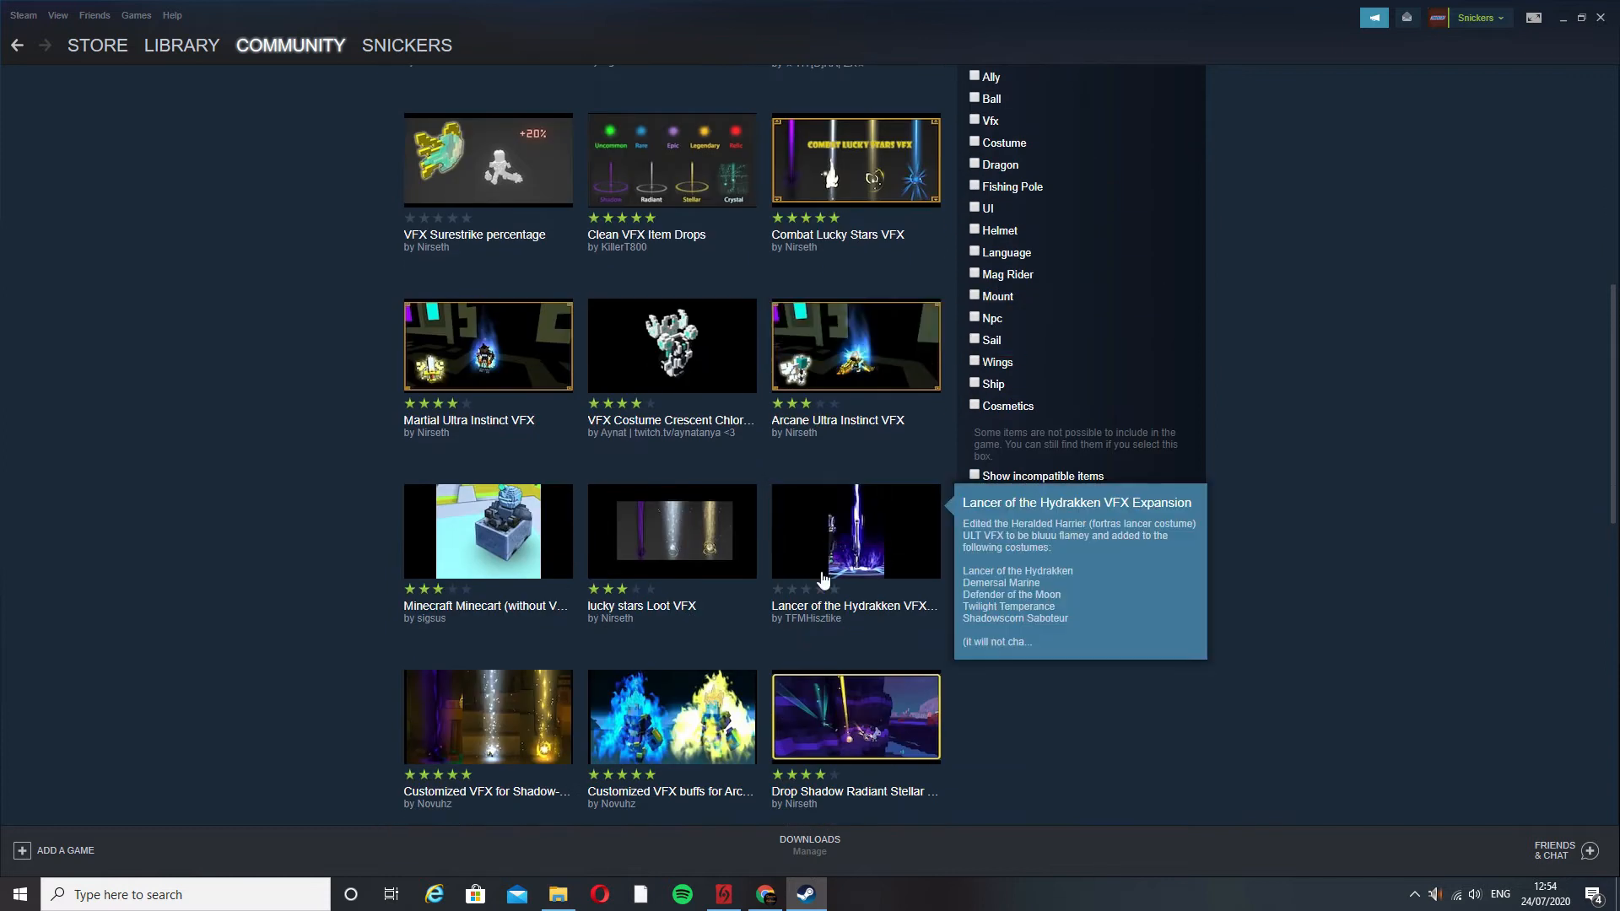
scroll(625, 508, up, 5)
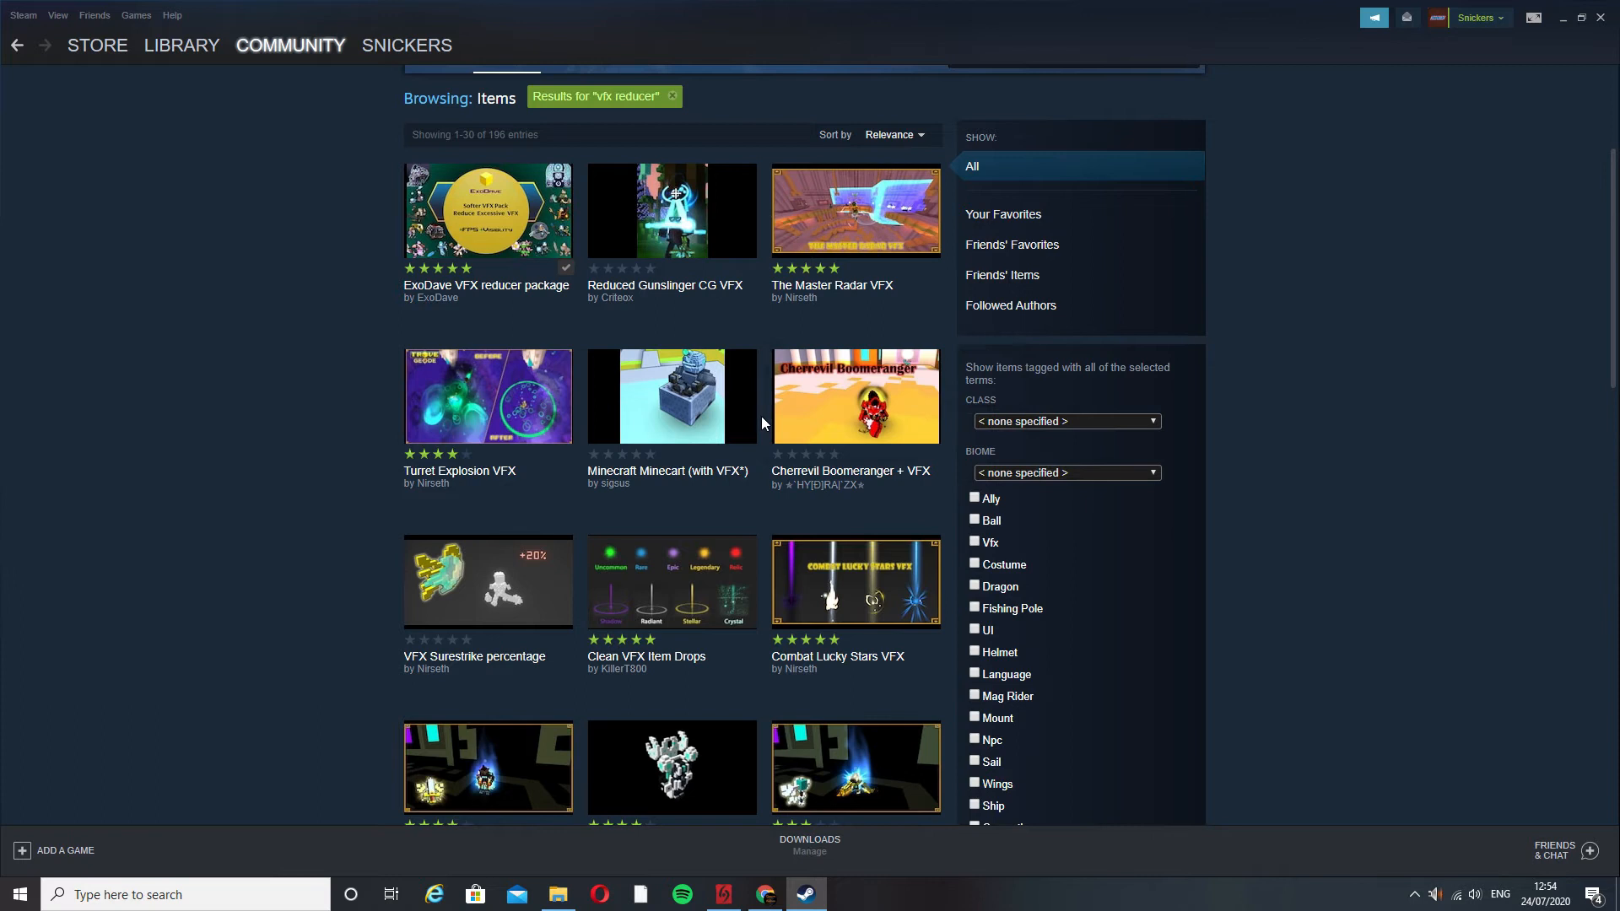
scroll(739, 428, up, 3)
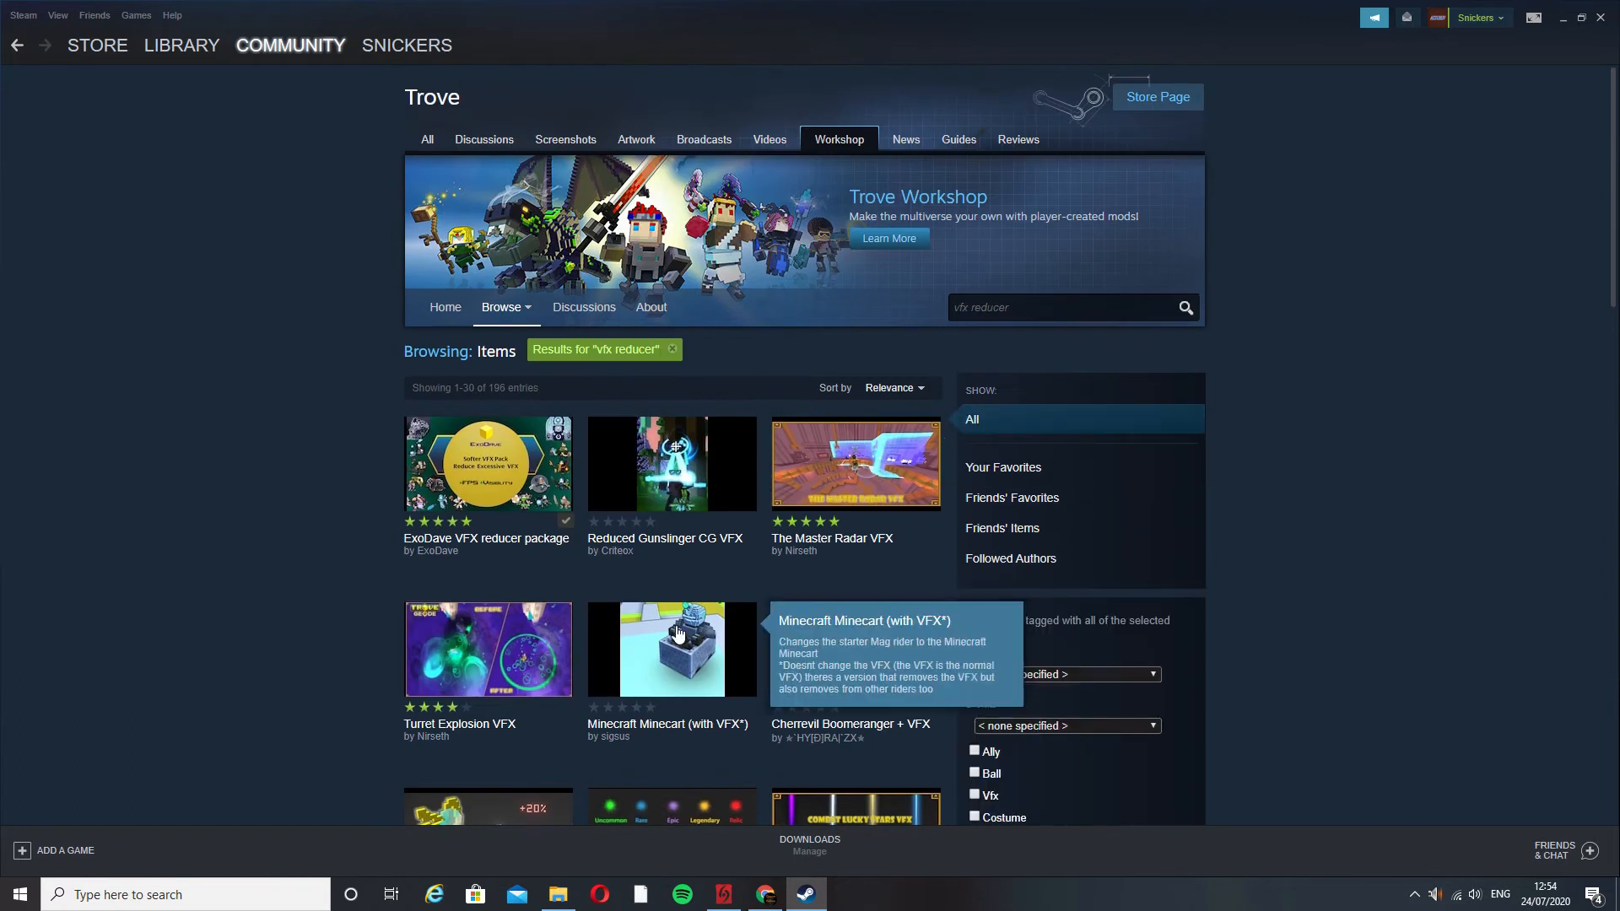
click(646, 624)
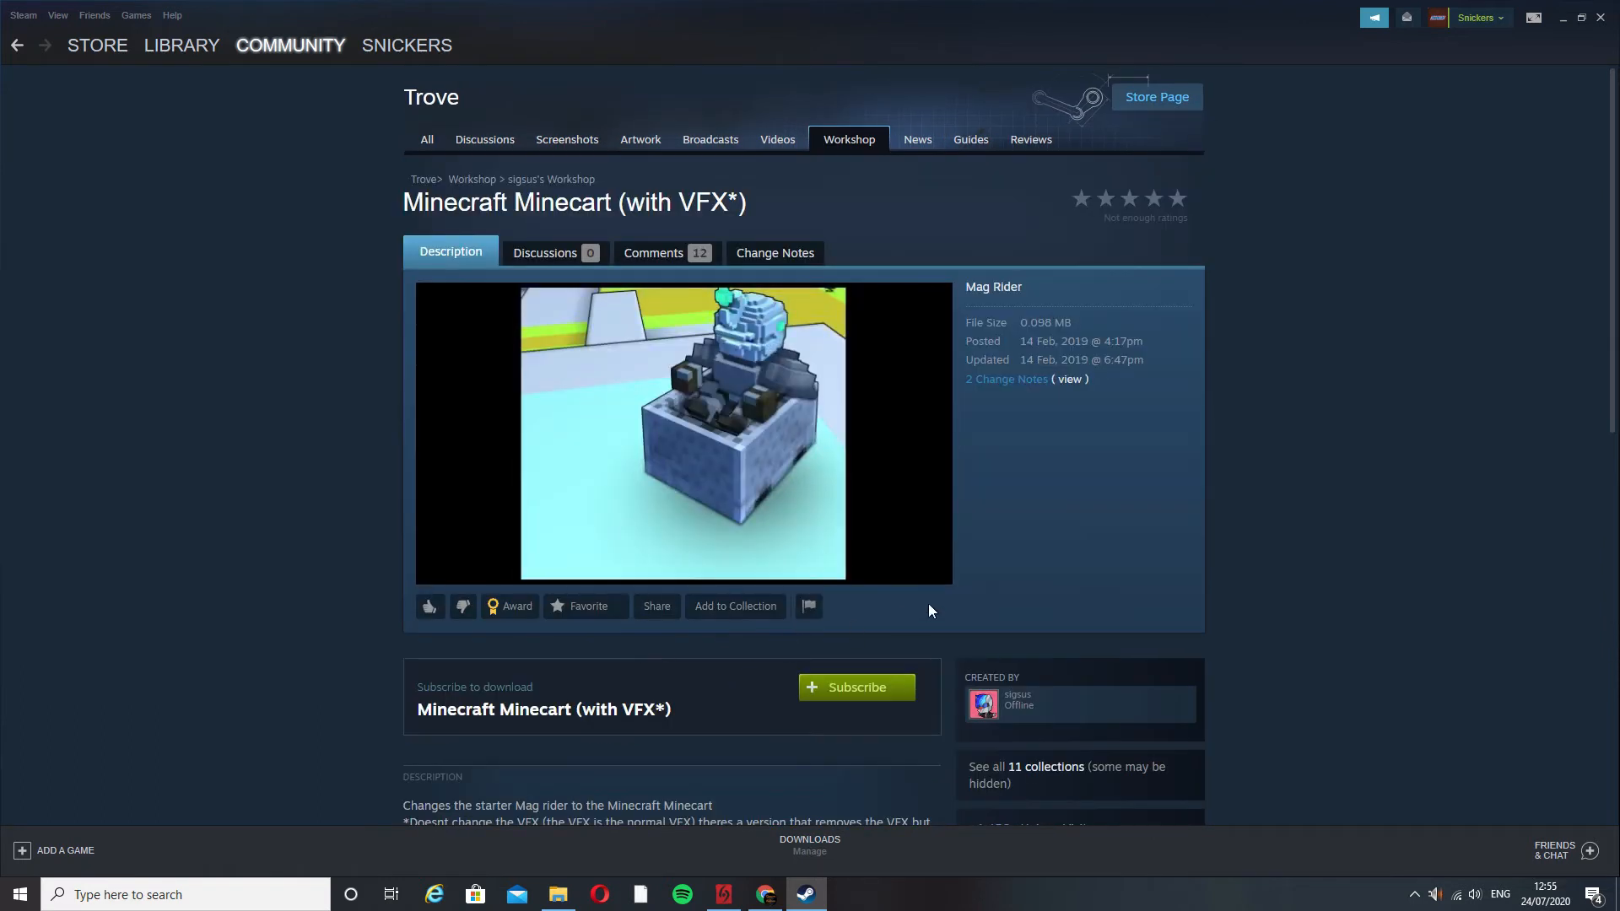
click(858, 688)
scroll(795, 706, down, 1)
scroll(799, 694, up, 1)
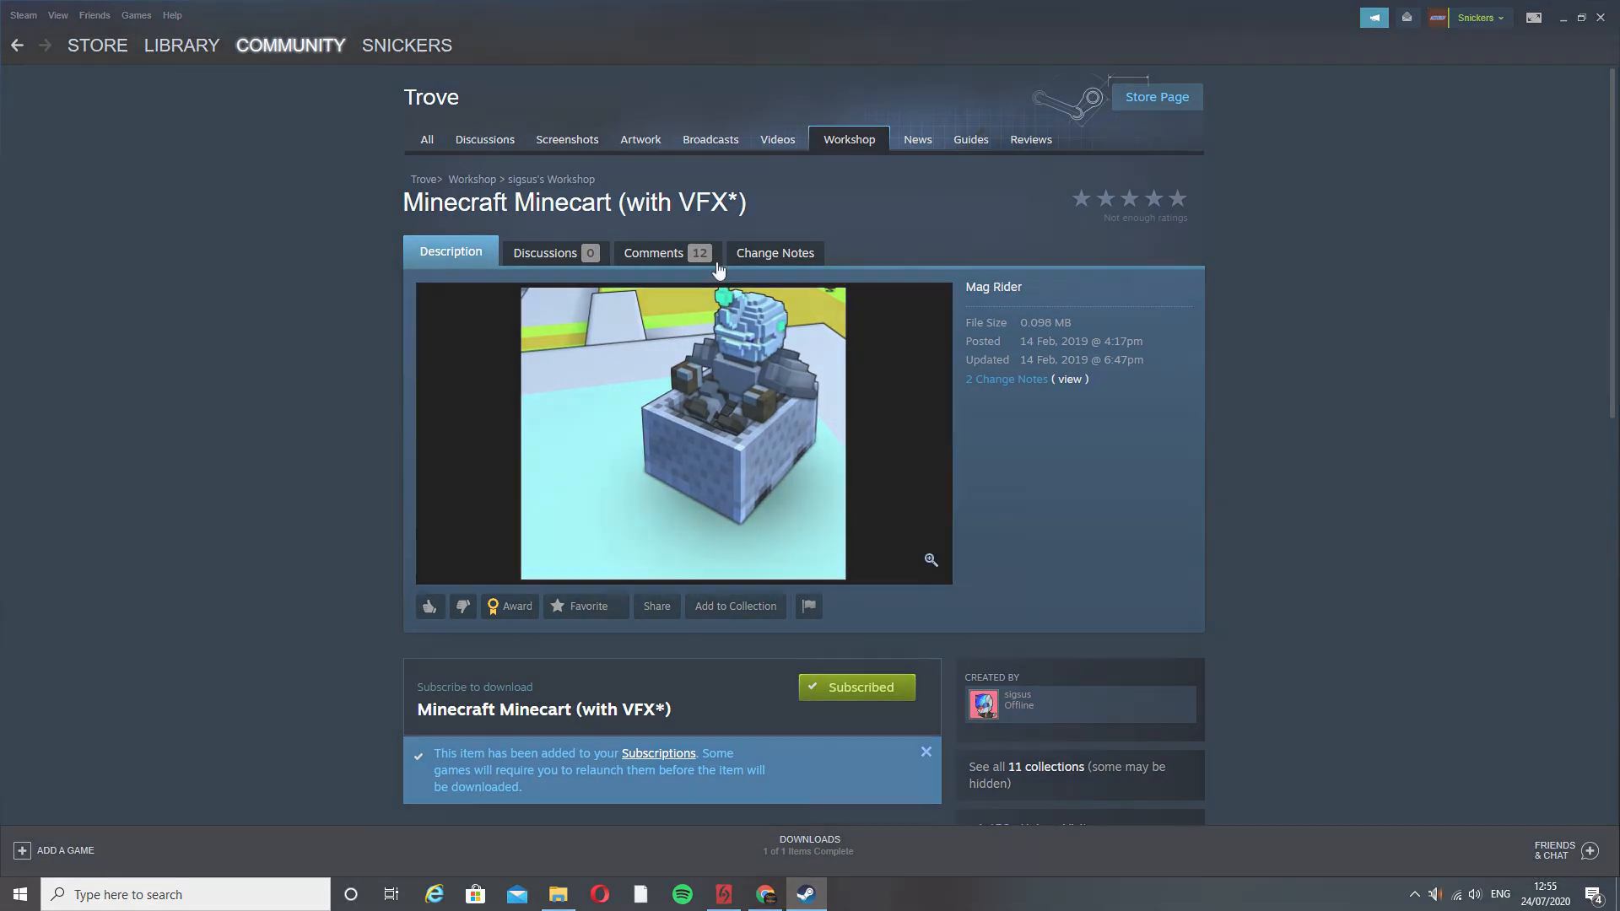
Show Trove's game page in the Steam library
click(182, 45)
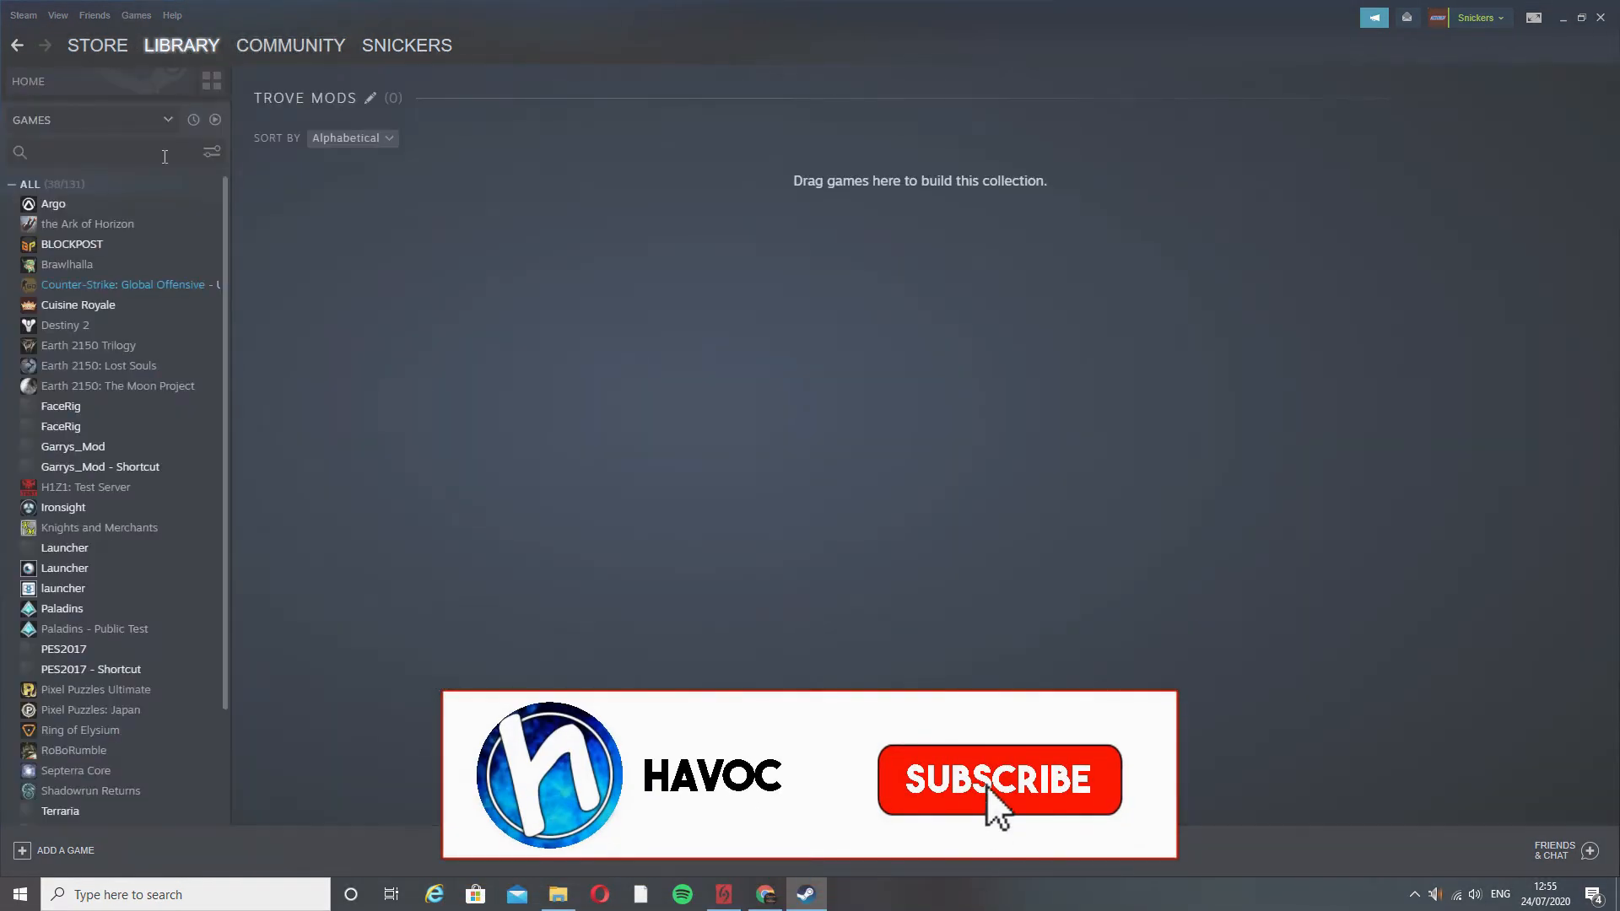
scroll(155, 605, down, 3)
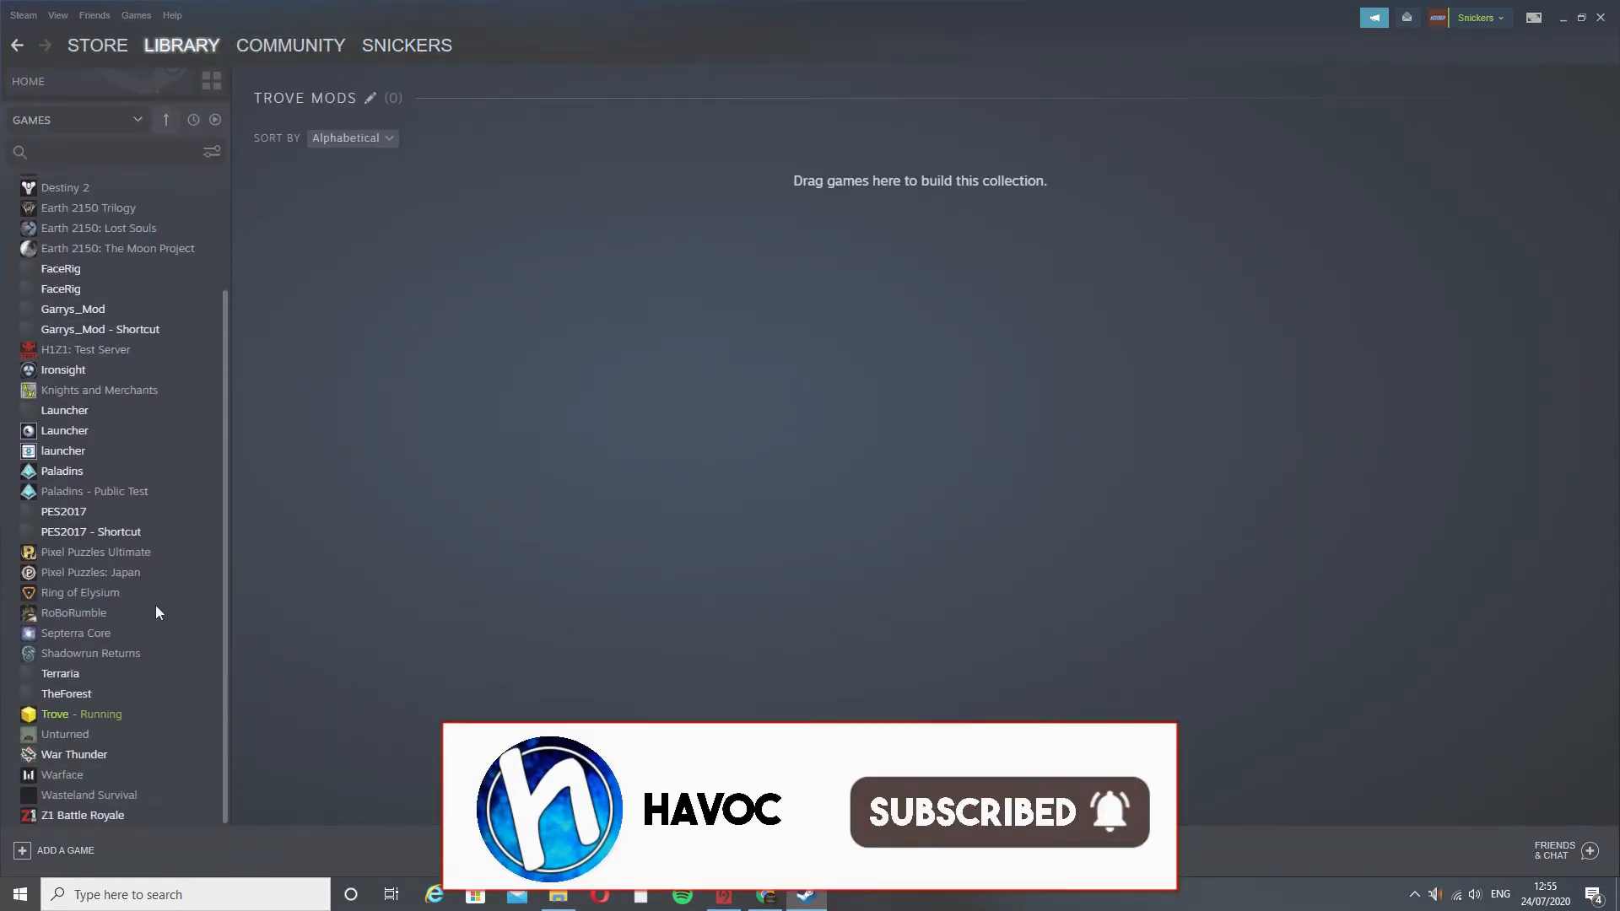
click(99, 714)
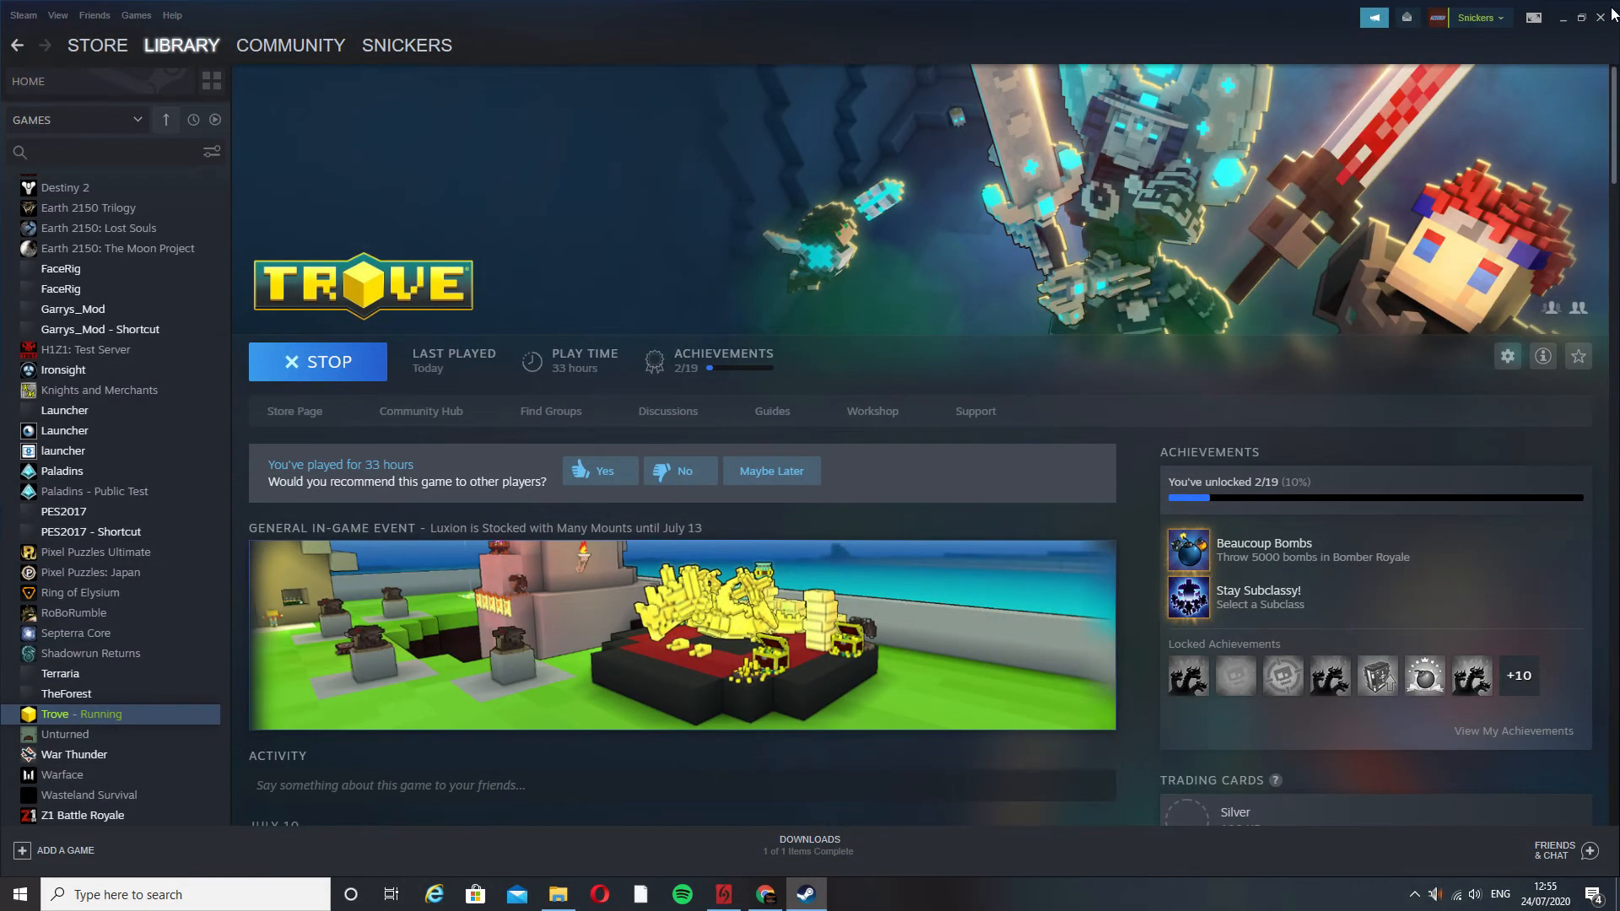
Close the Steam window and the browser window to return to the desktop
click(1599, 18)
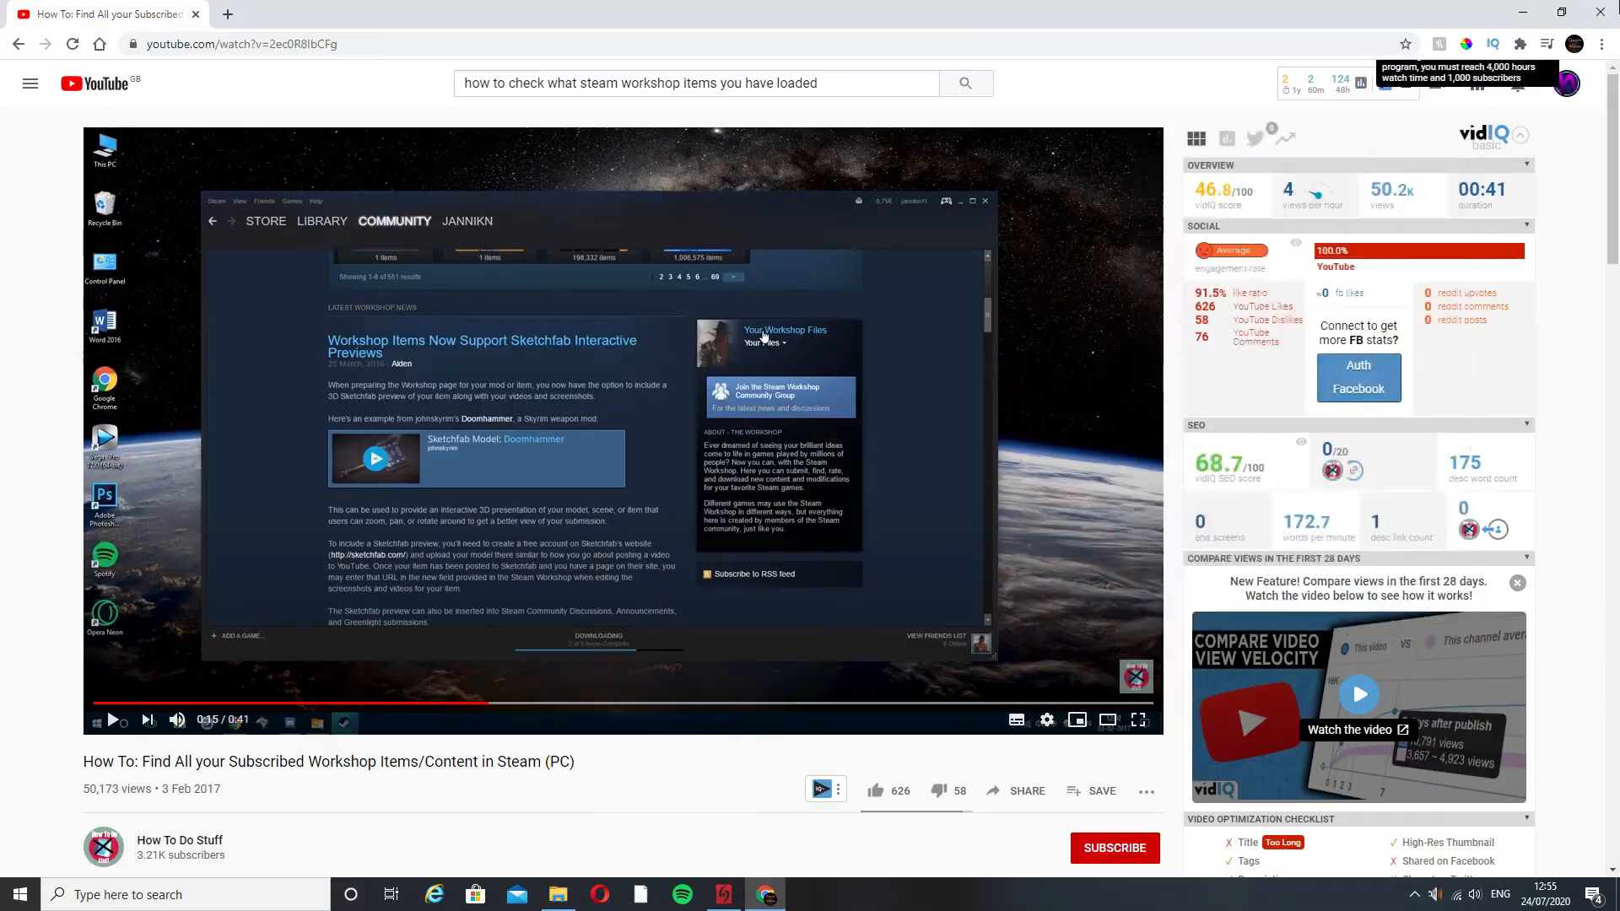
click(1601, 10)
click(1536, 394)
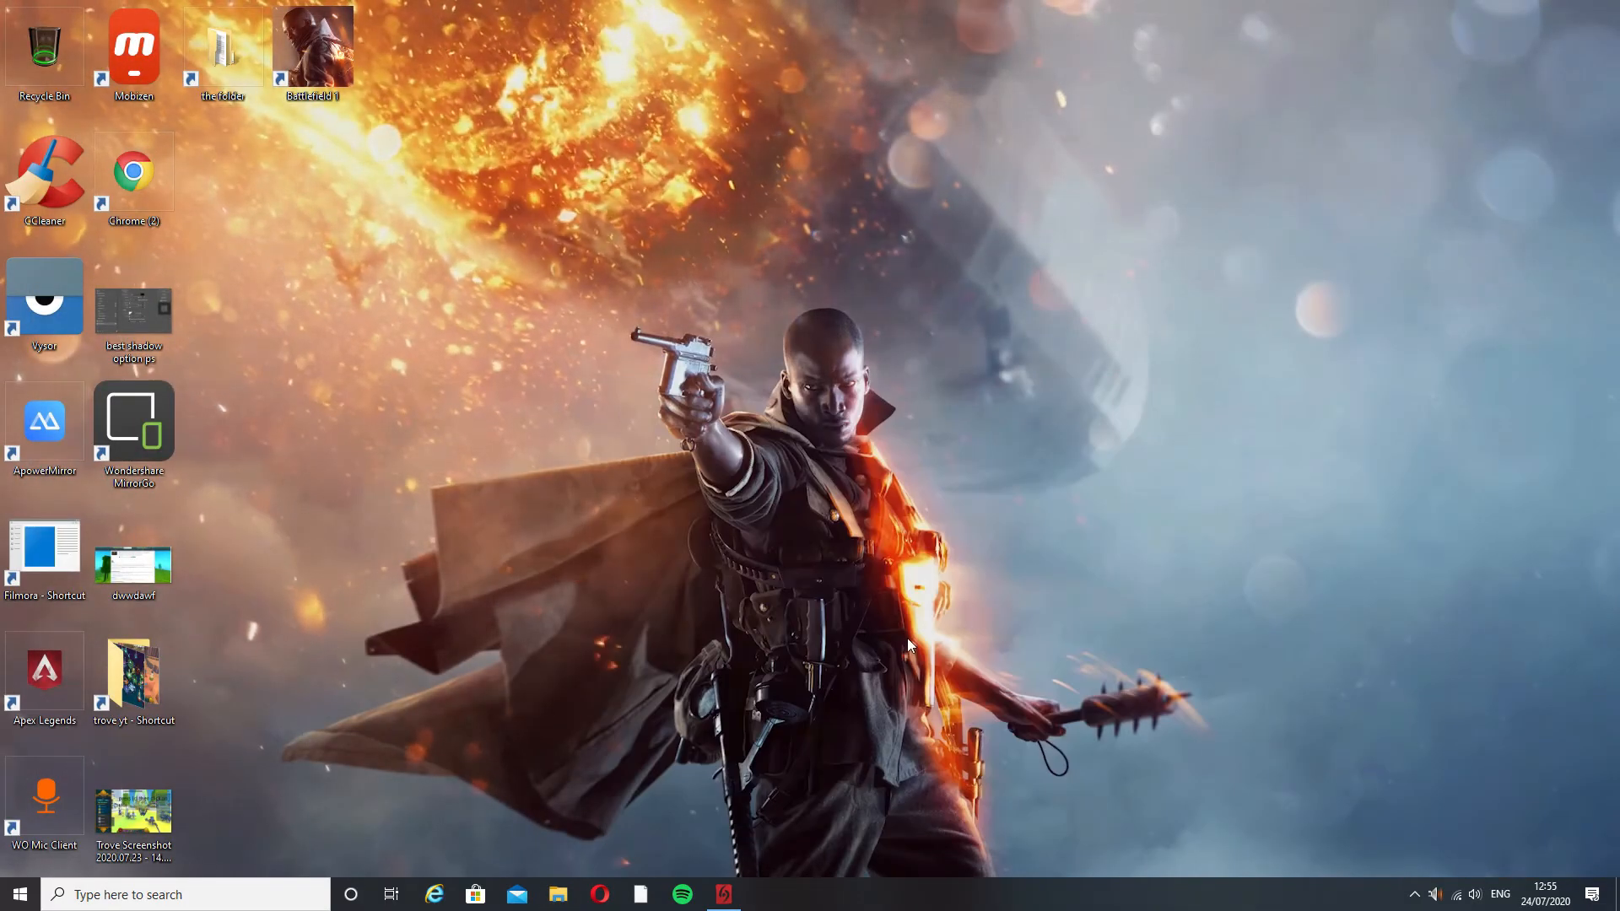
Launch Trove, dismiss its welcome window and ride the mount around Hub Square
key(super)
text(trove)
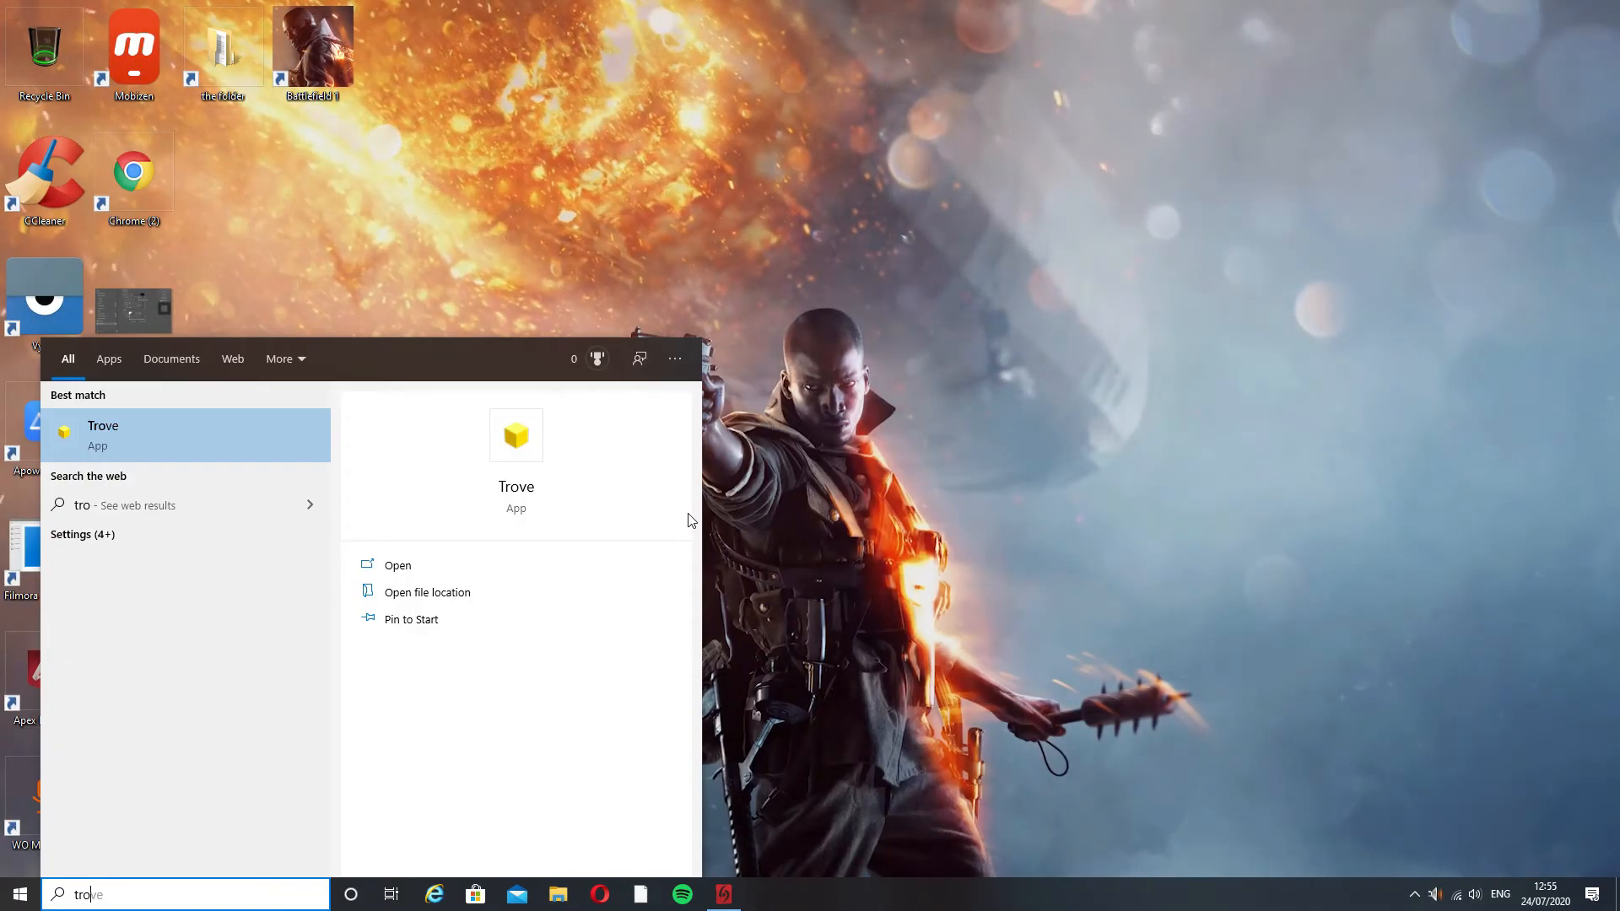
key(Return)
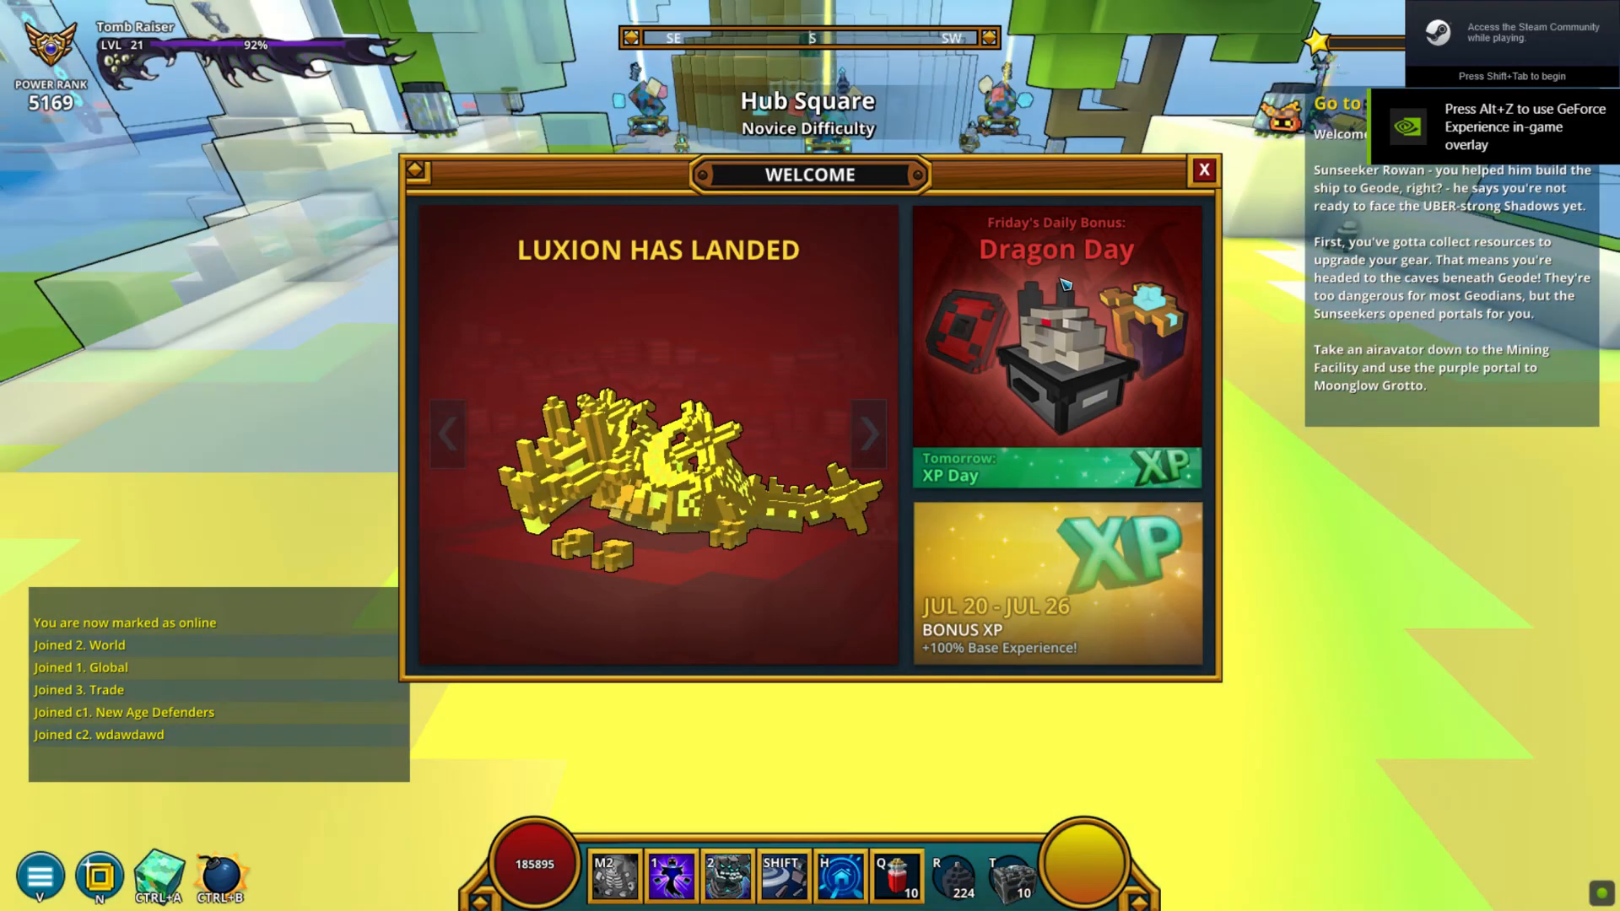
click(1204, 172)
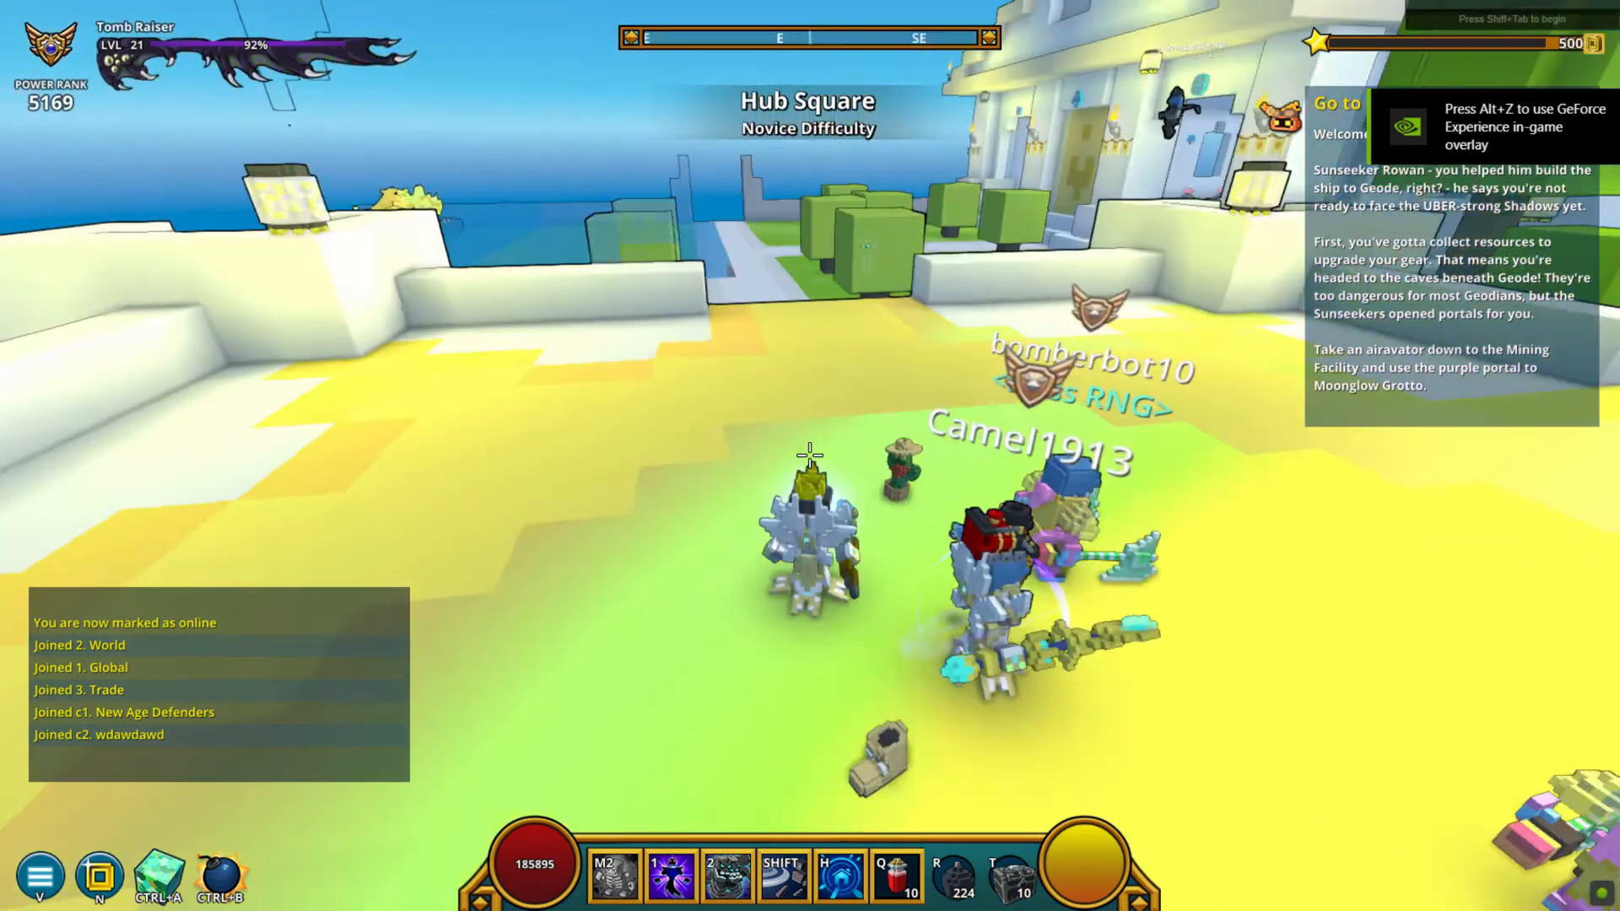
key(w)
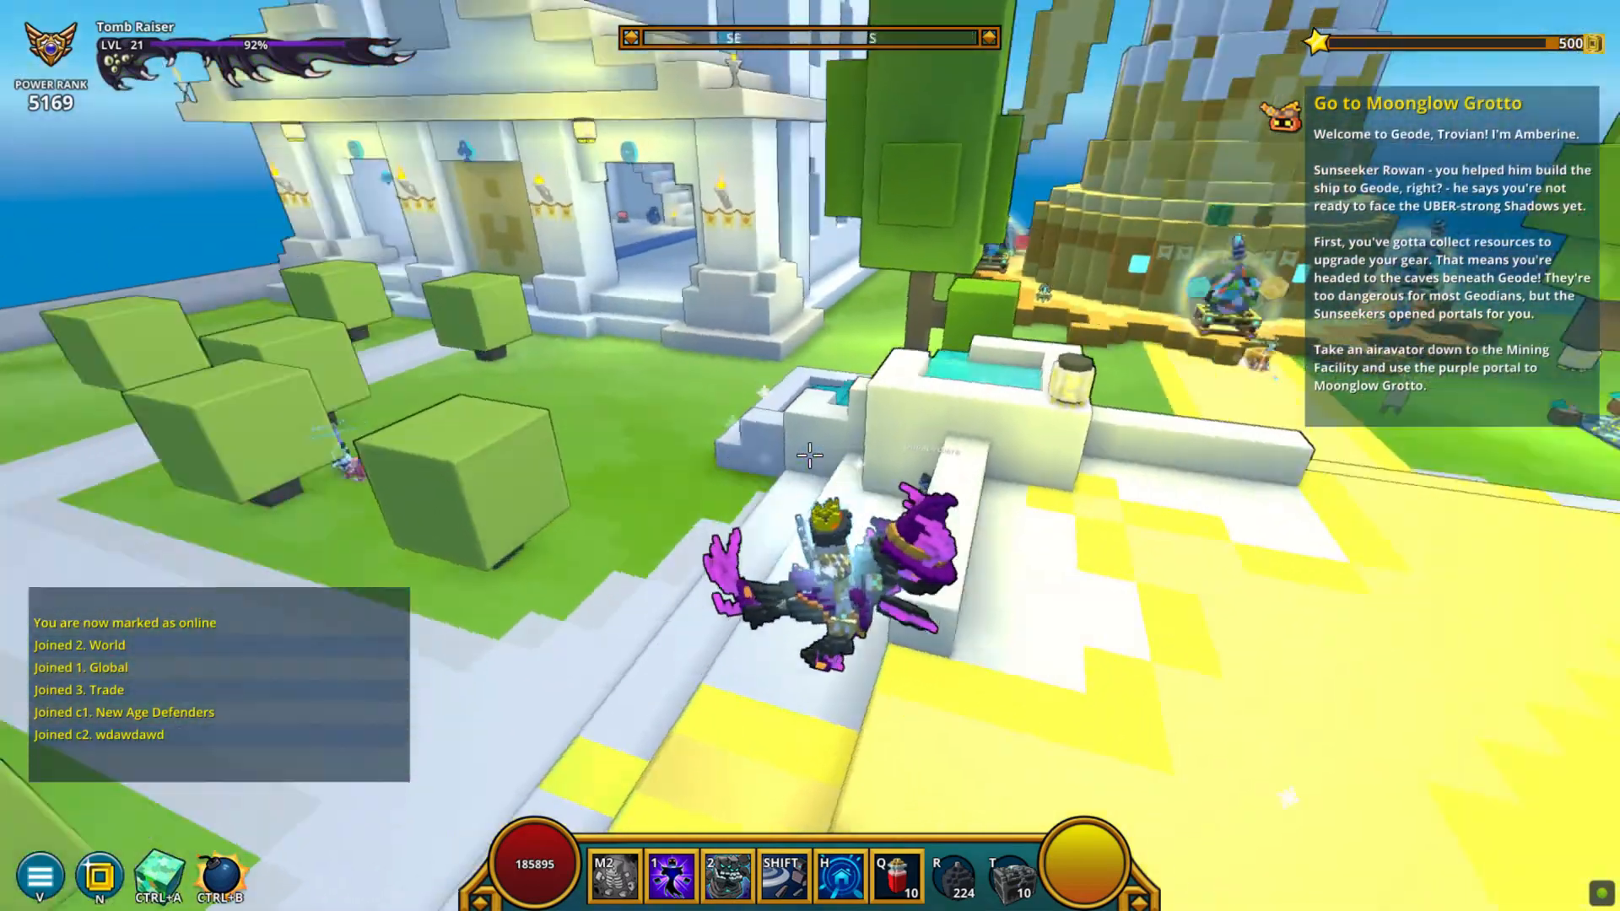
key(w)
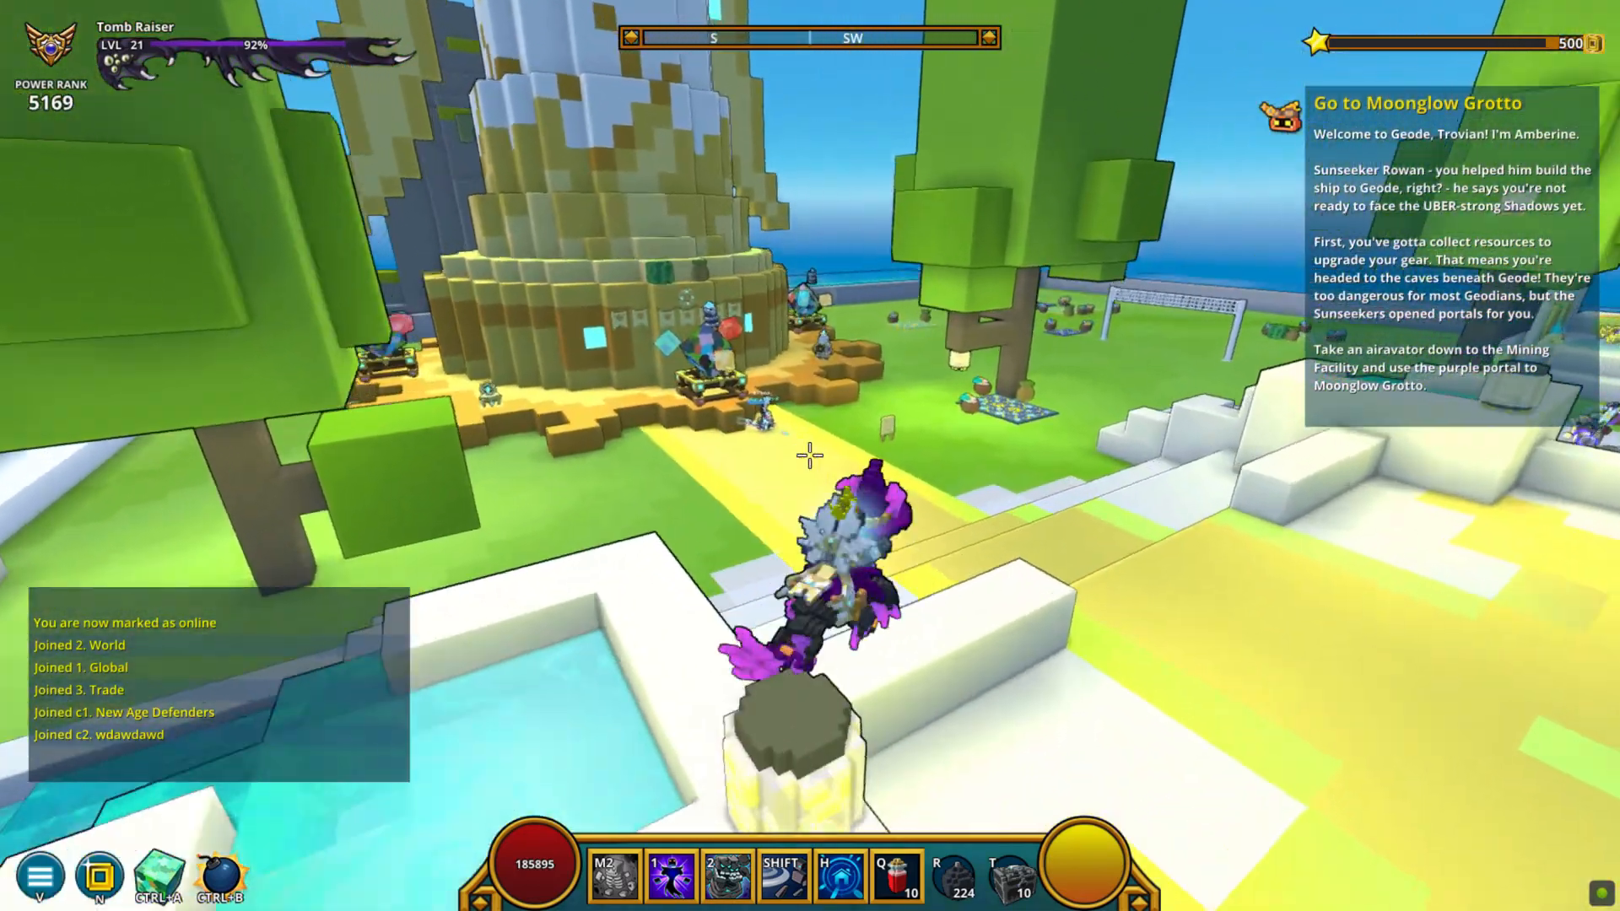
Look through Trove's installed mods list, view the details of the Minecraft Minecart (with VFX) mod, and close the list
key(Escape)
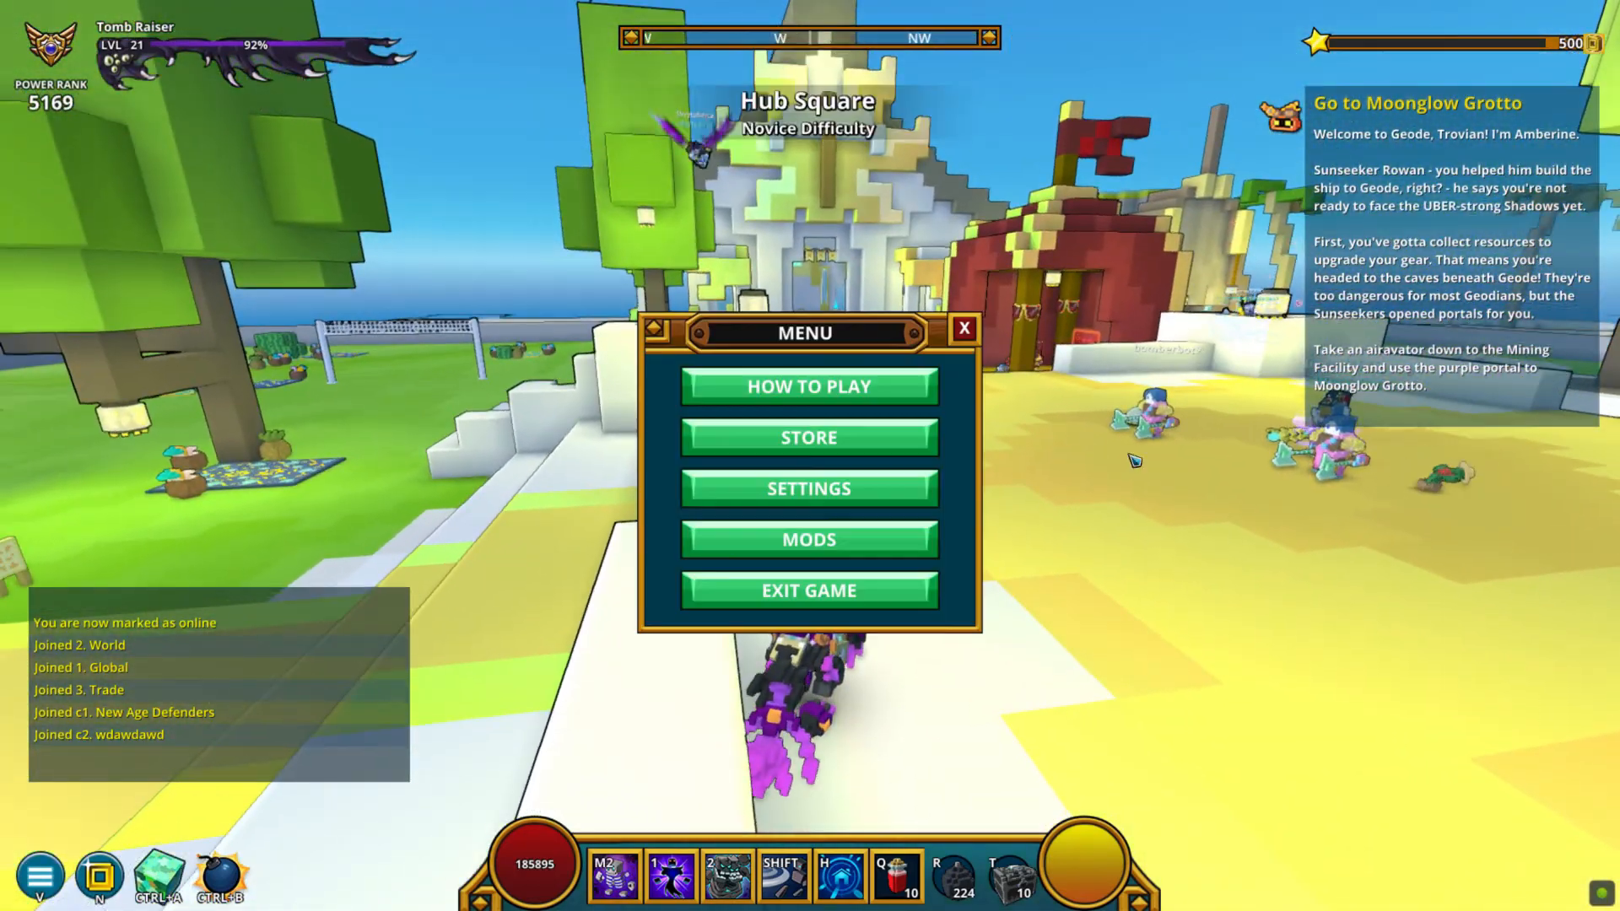
click(833, 547)
scroll(623, 582, down, 3)
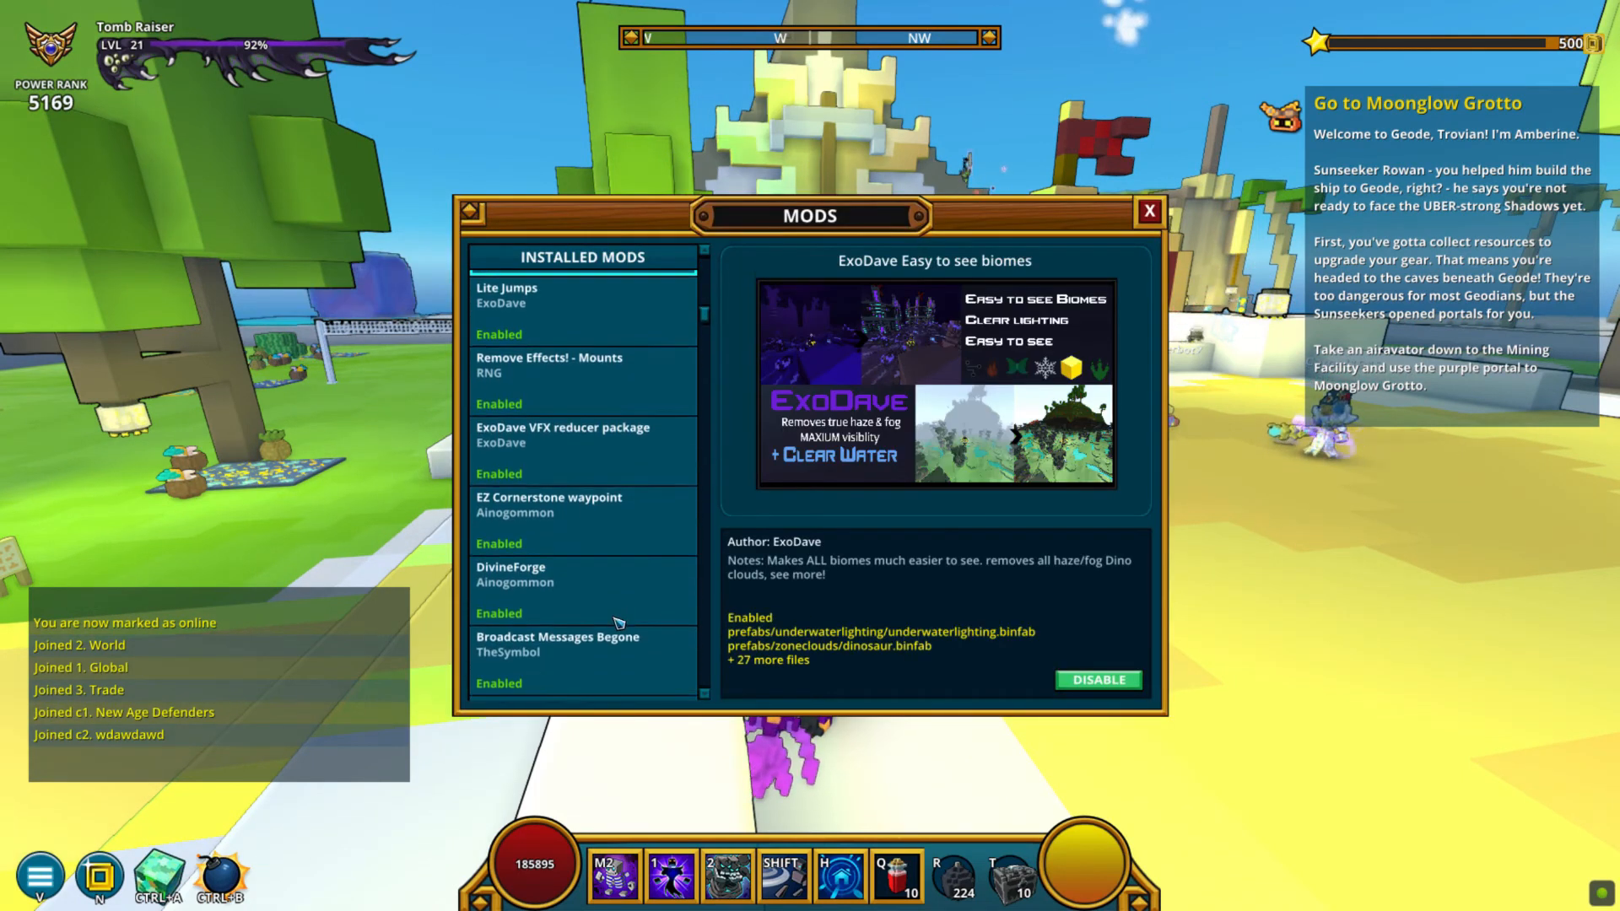
drag(708, 342, 713, 722)
click(475, 677)
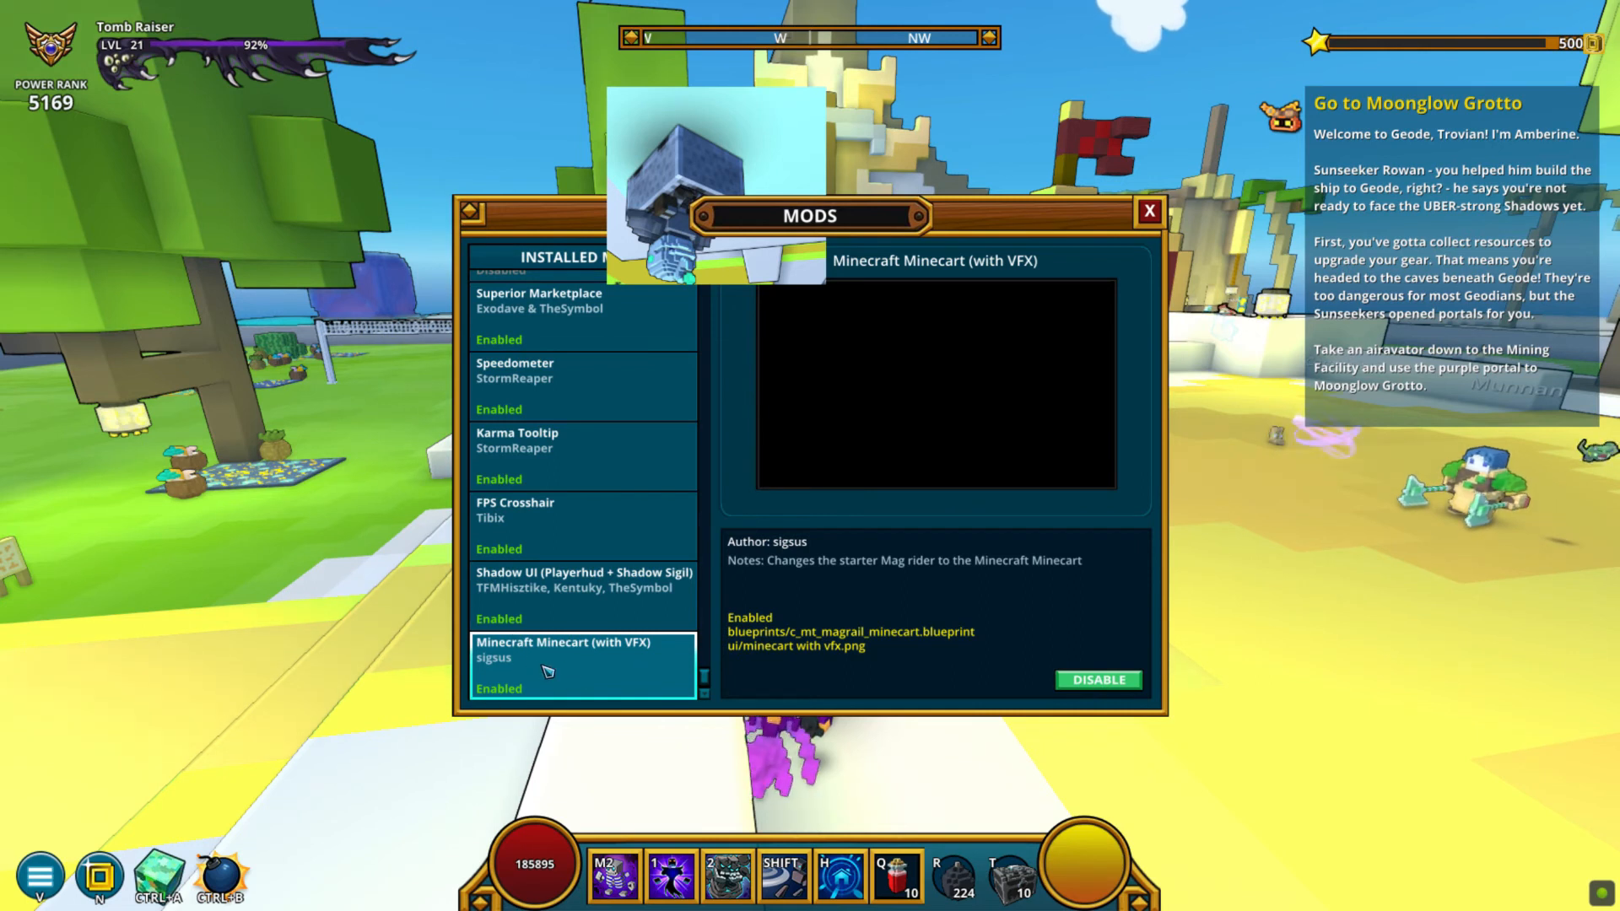
scroll(618, 619, up, 1)
scroll(706, 668, up, 15)
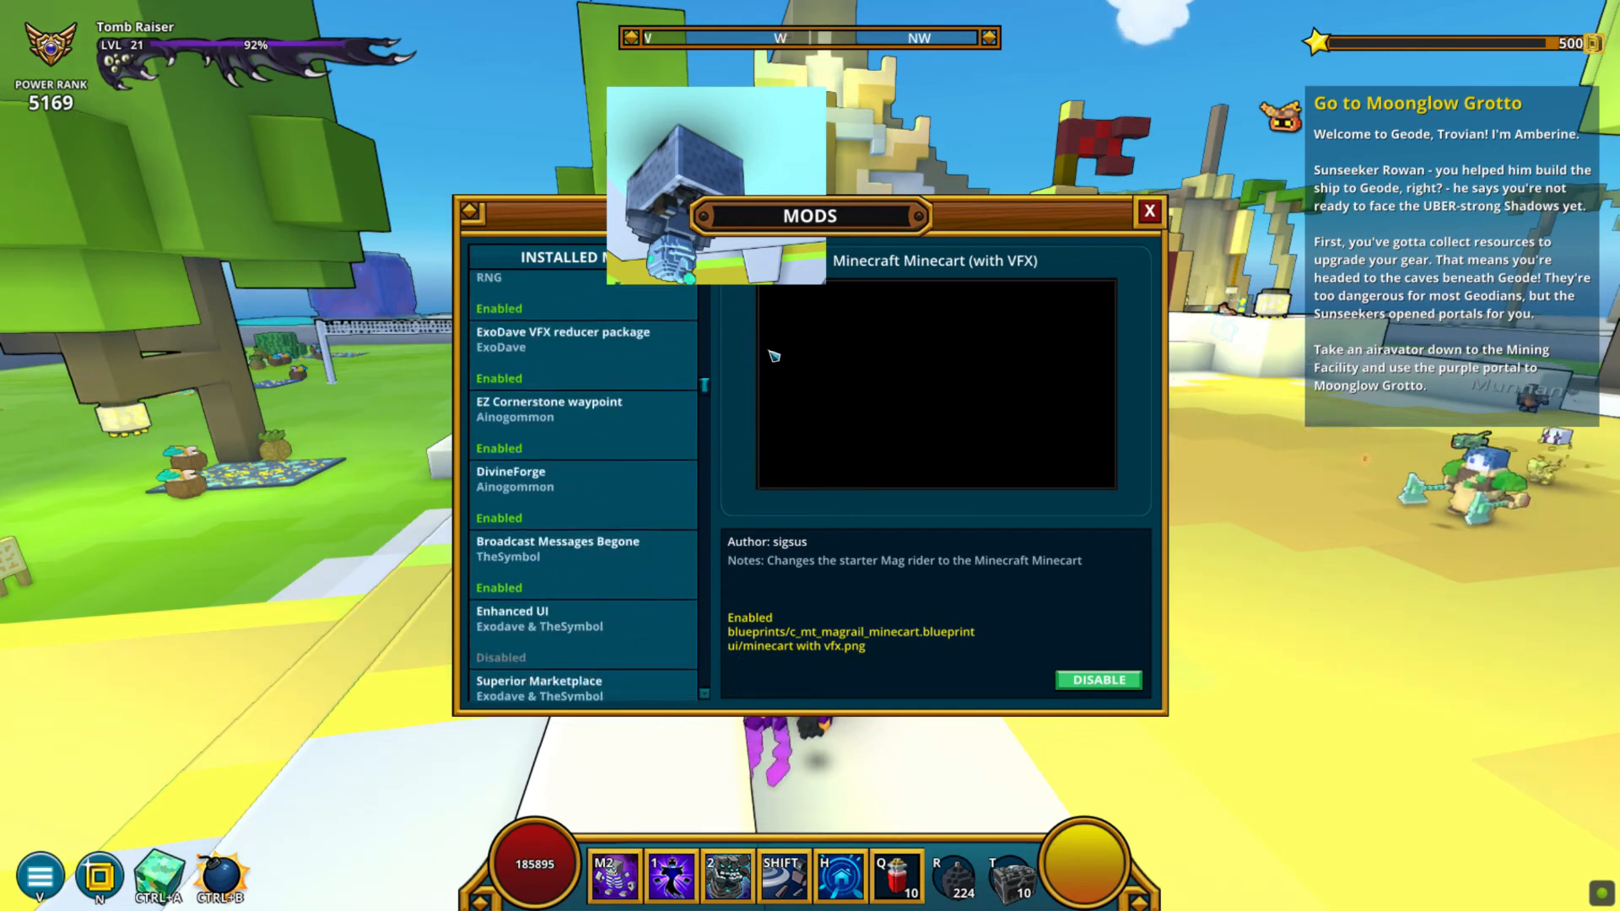
key(Escape)
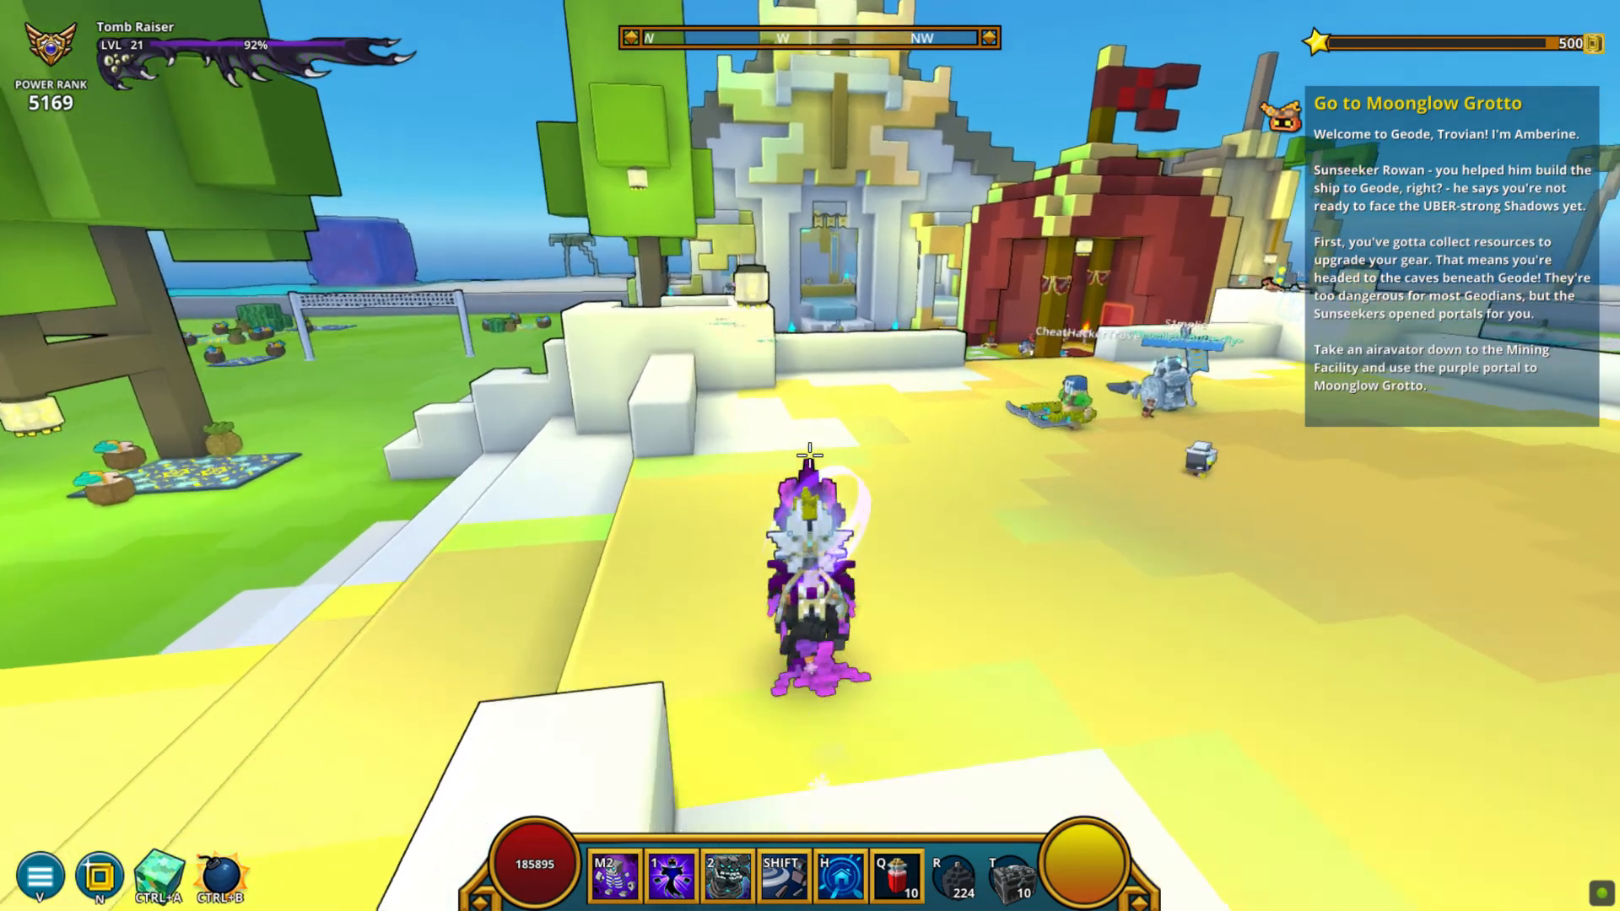
View the collected Mag Riders from the character sheet, then return to the game
key(c)
click(142, 675)
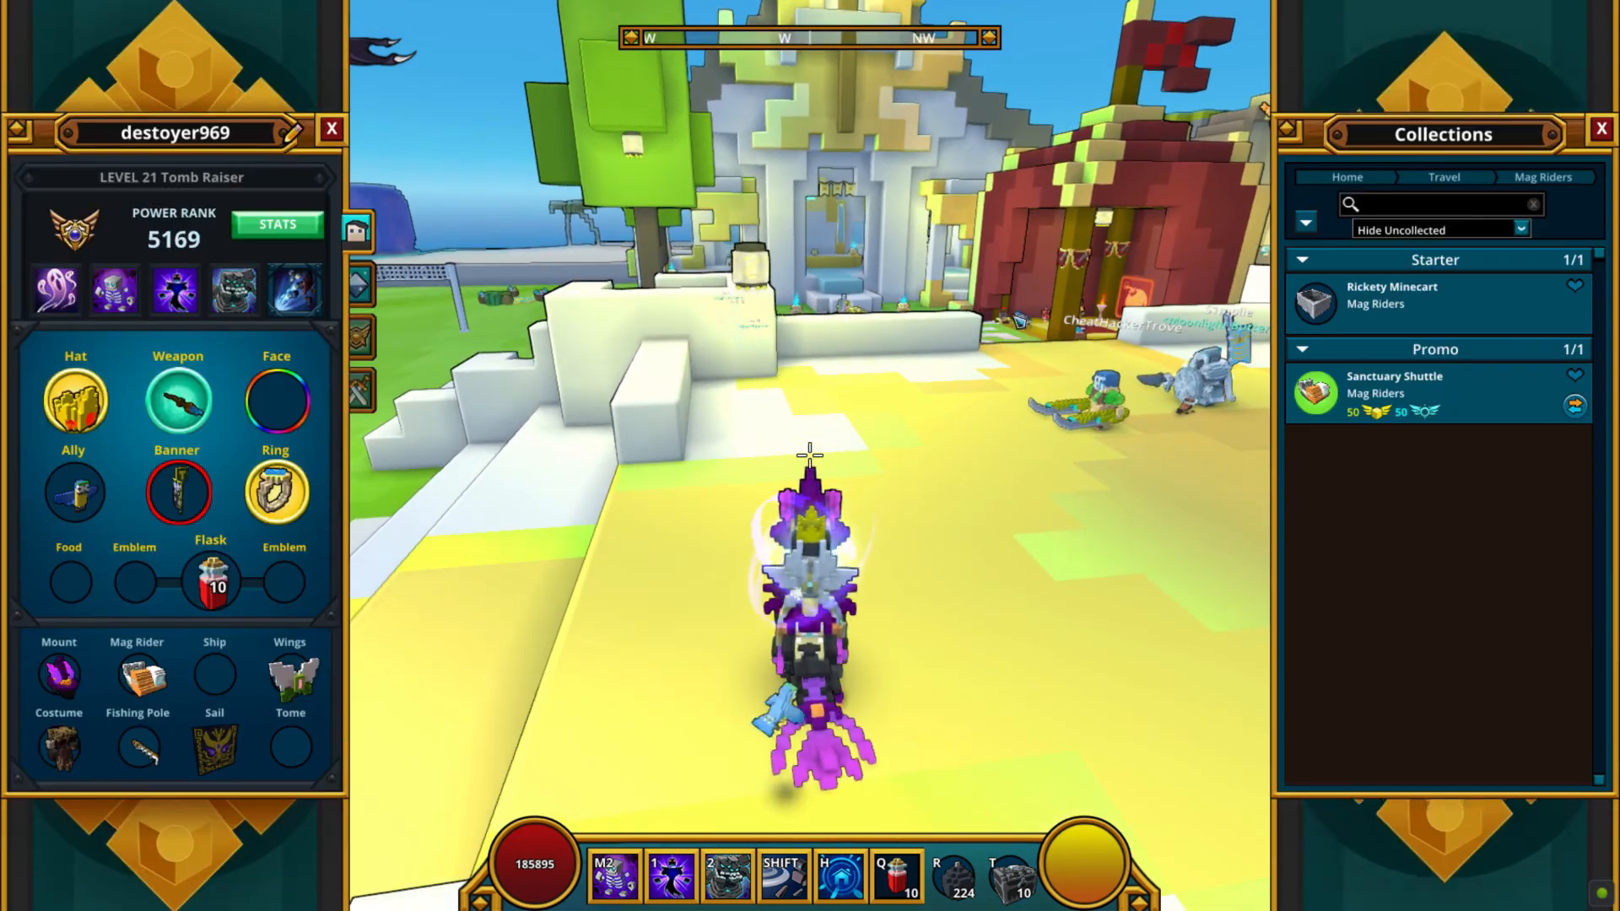
key(c)
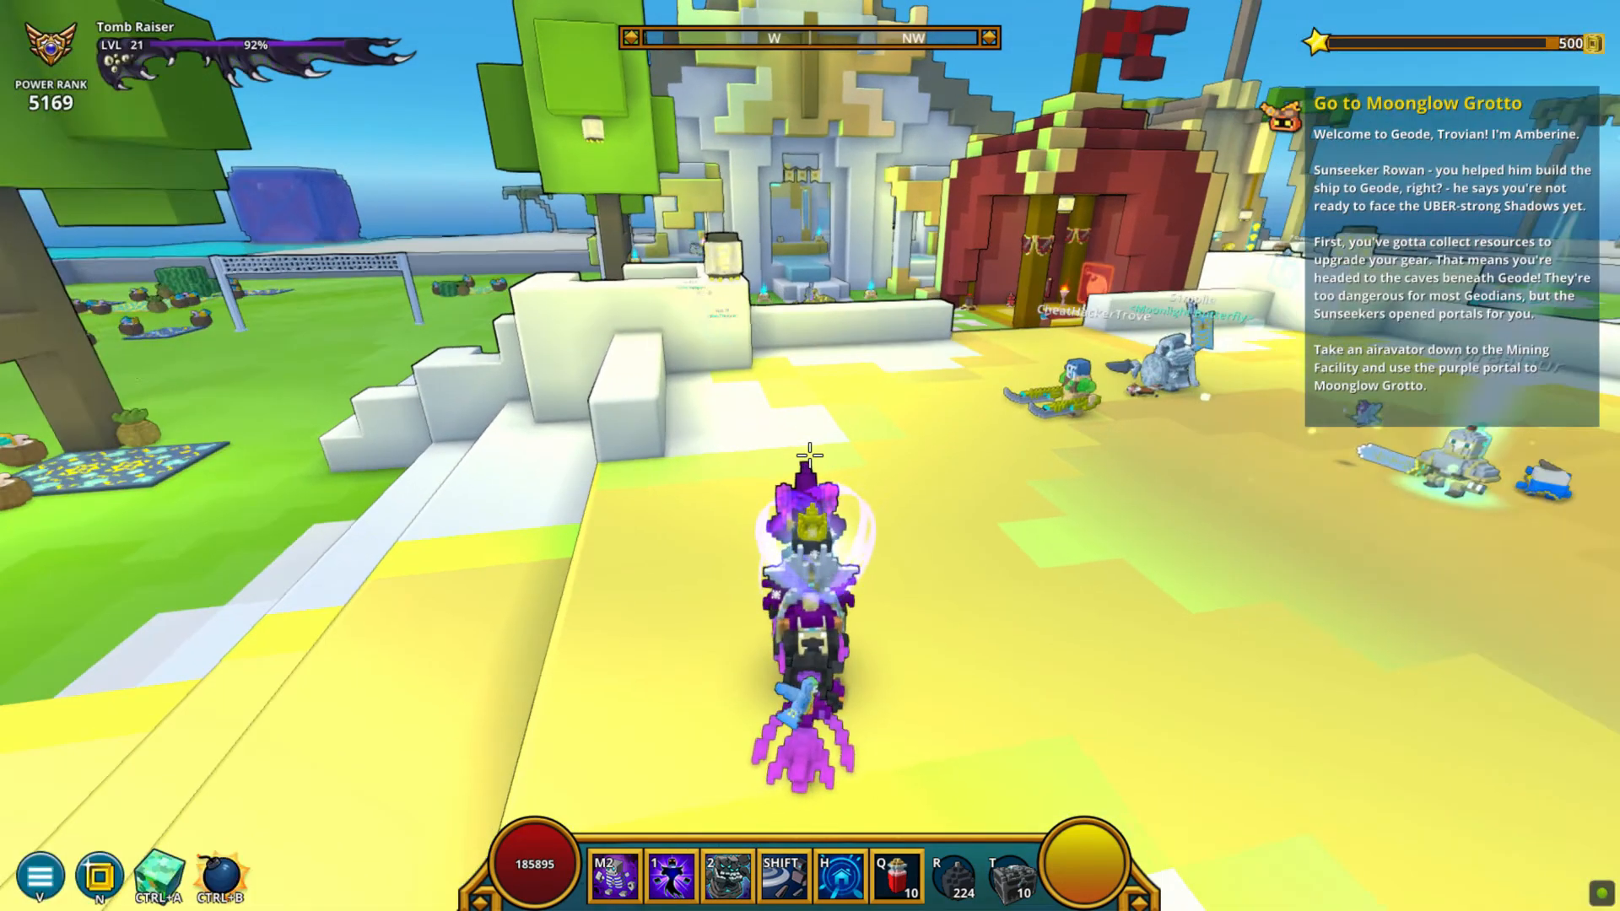
key(c)
key(c)
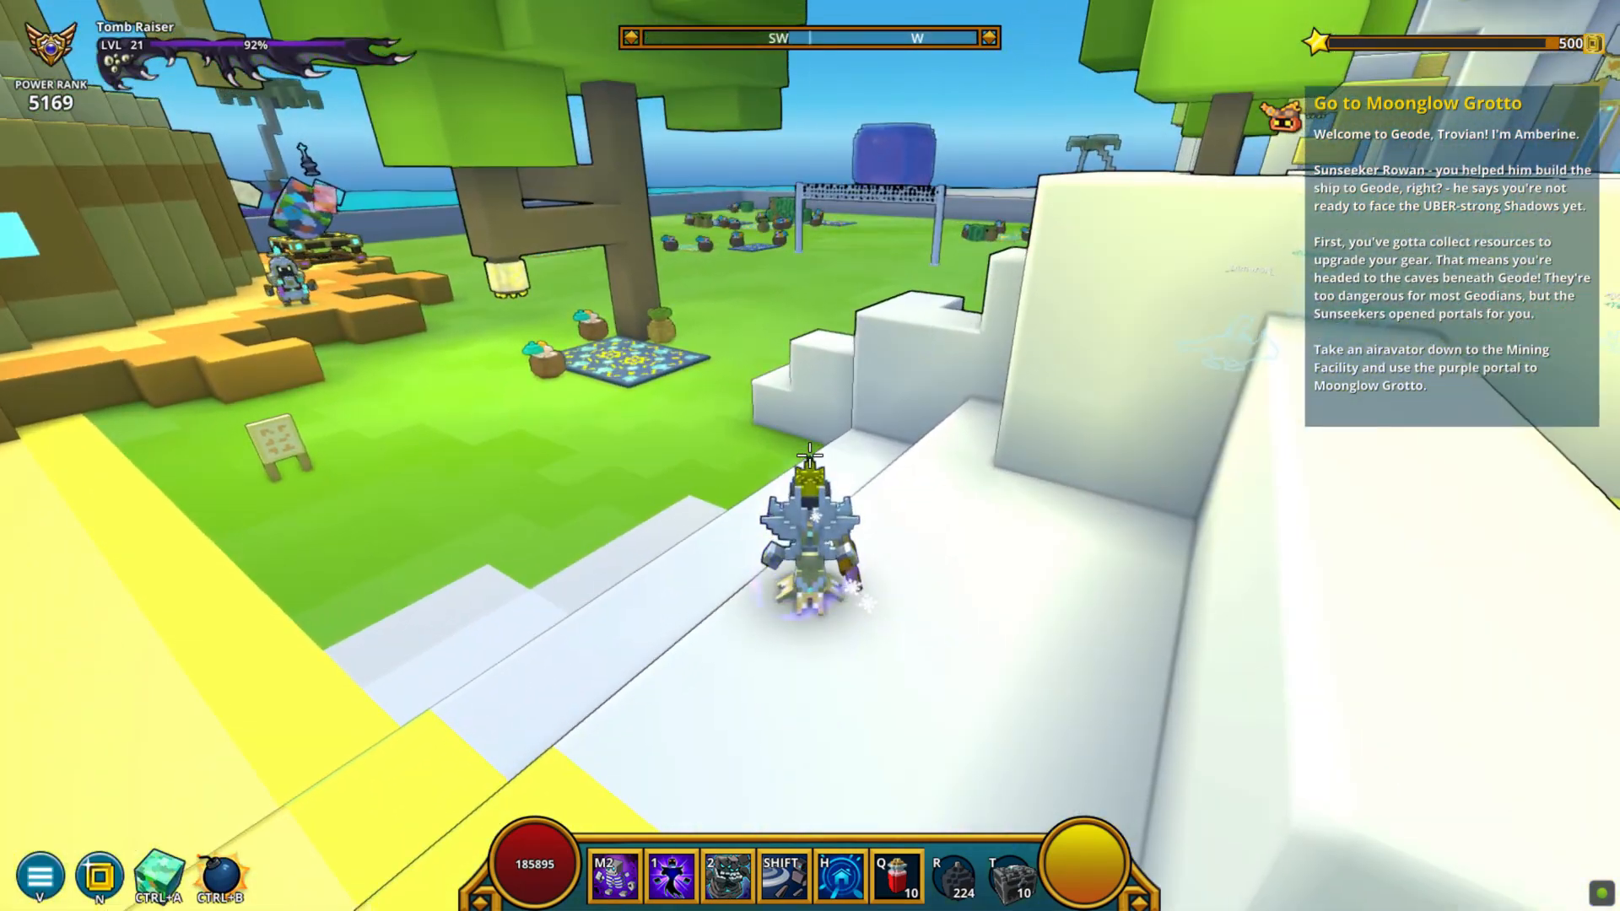
Summon the mount and ride it across Hub Square
key(z)
key(w)
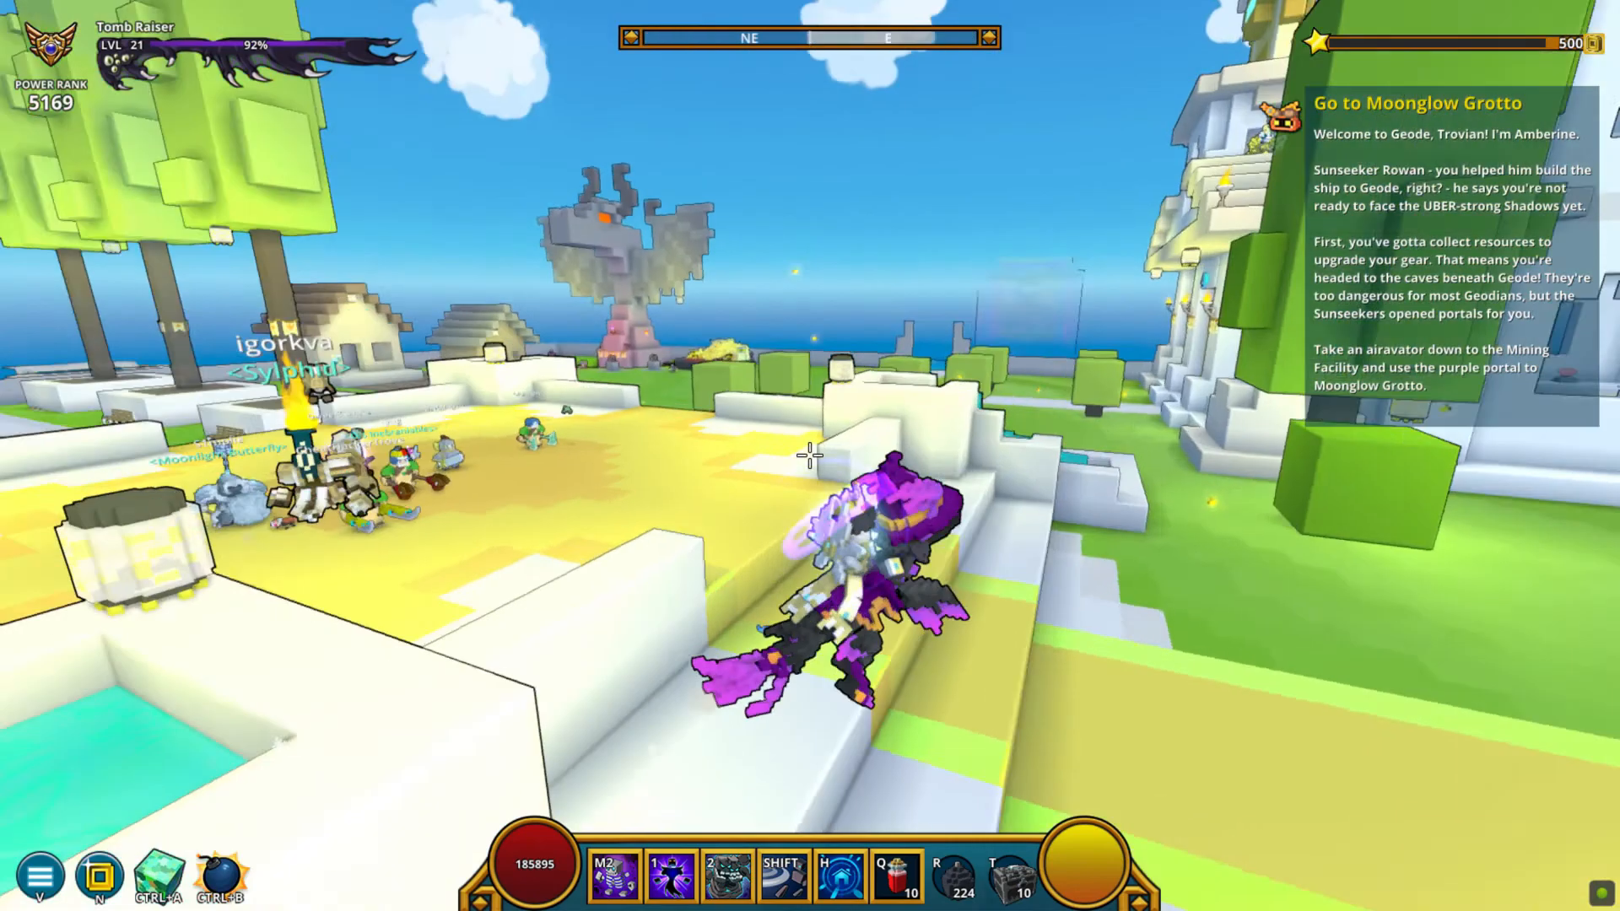
key(w)
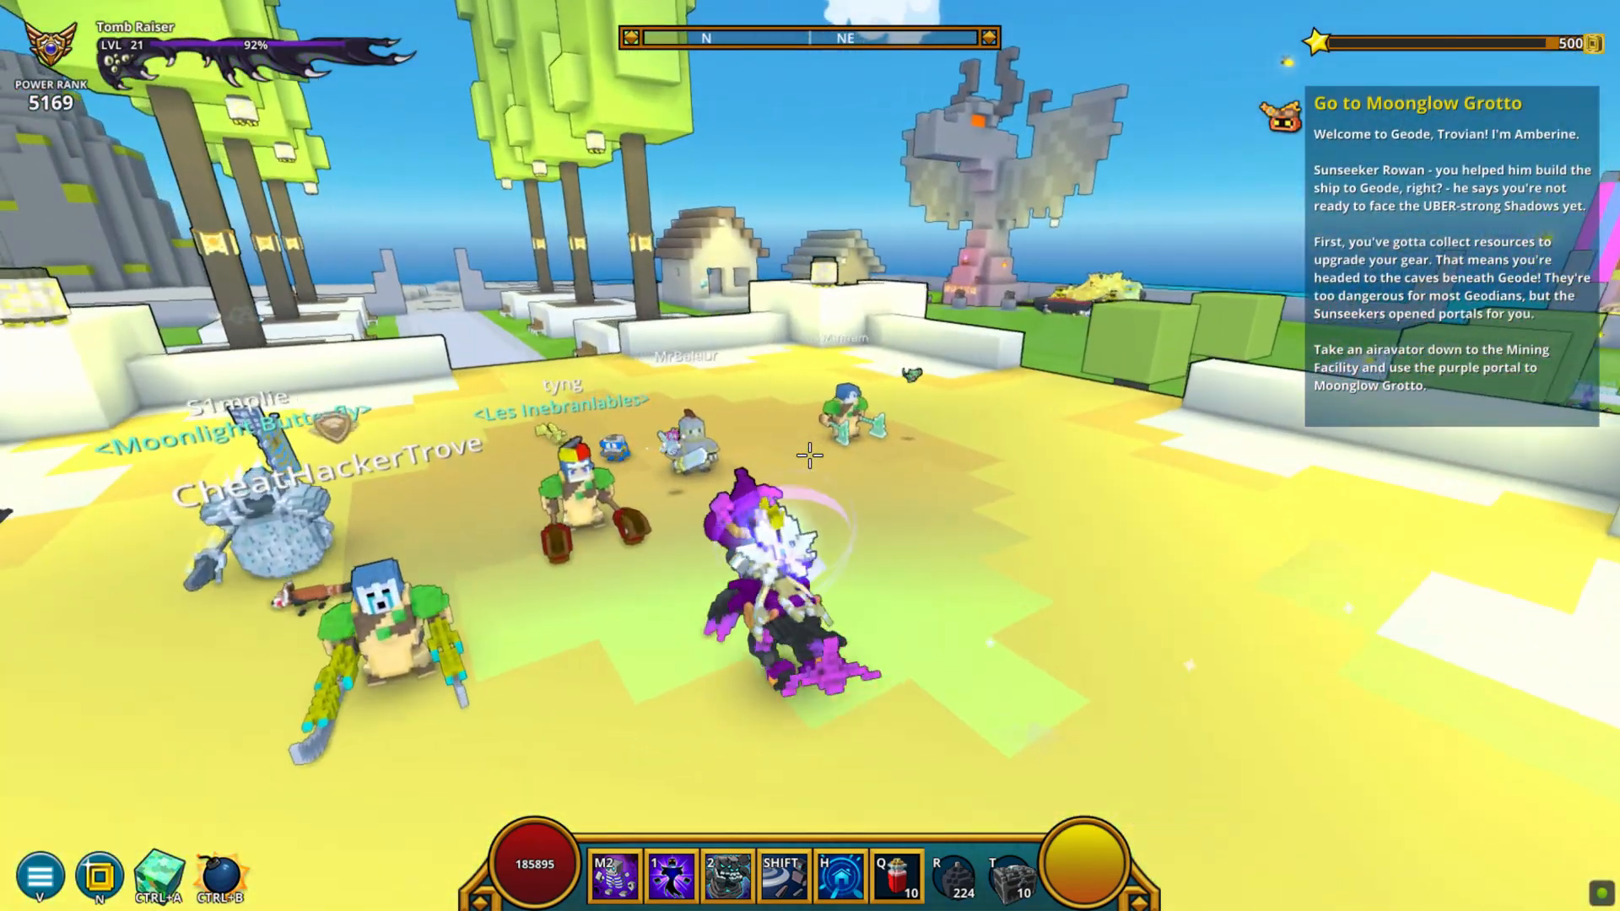